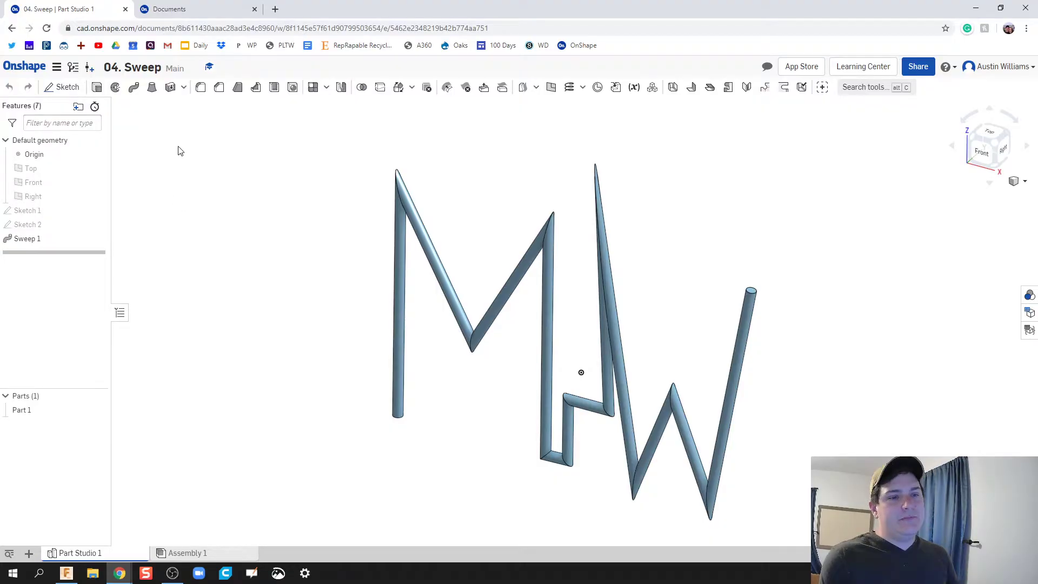
Leave the finished MW example model and go to the My Onshape document list.
right_click_drag(477, 433, 496, 413)
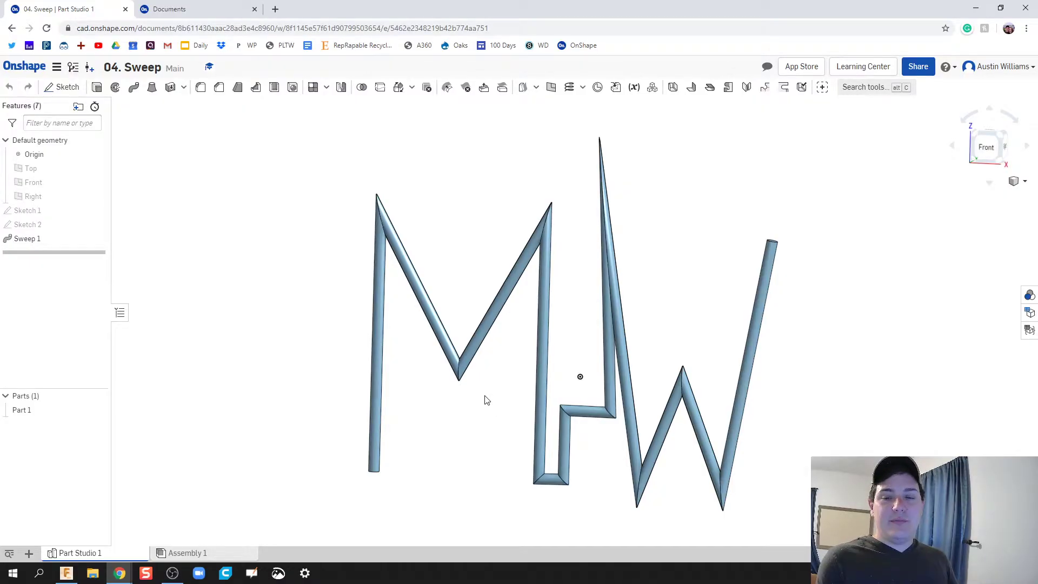
left_click(238, 9)
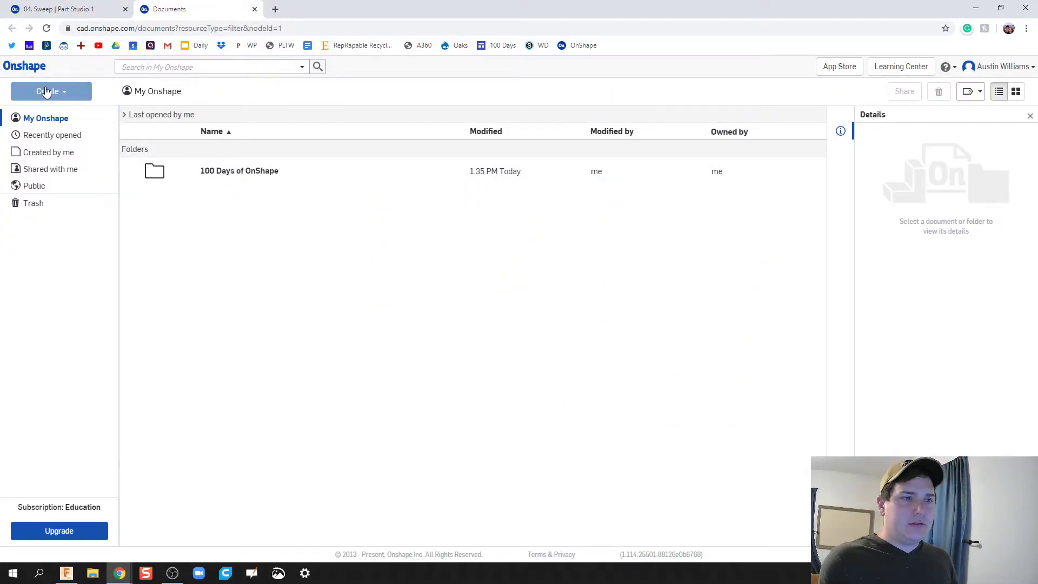
Create a new document named 'Sweet Initials' and start Sketch 1 on its Front plane.
left_click(47, 91)
left_click(51, 111)
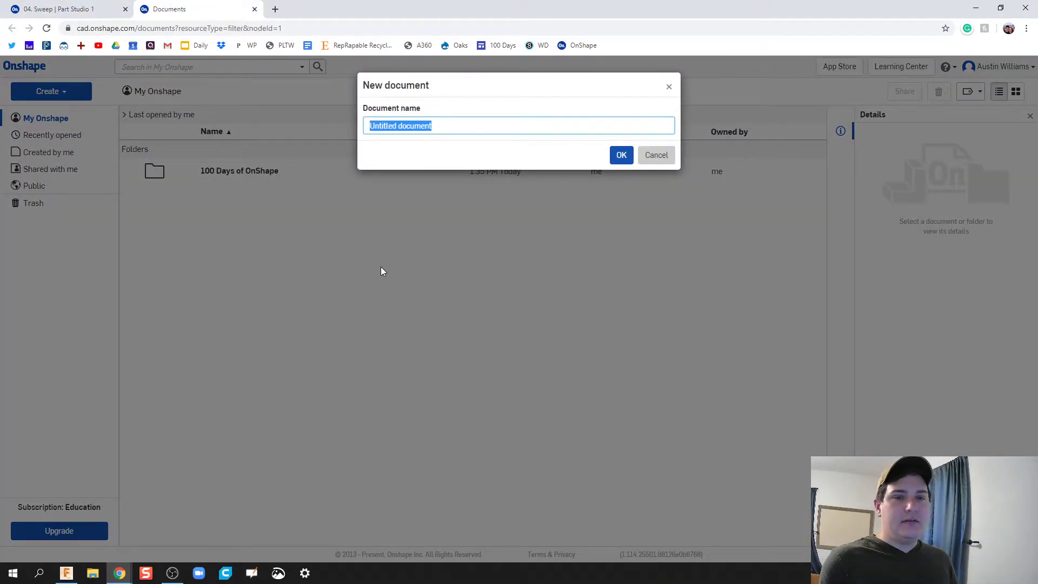
type("Sweet")
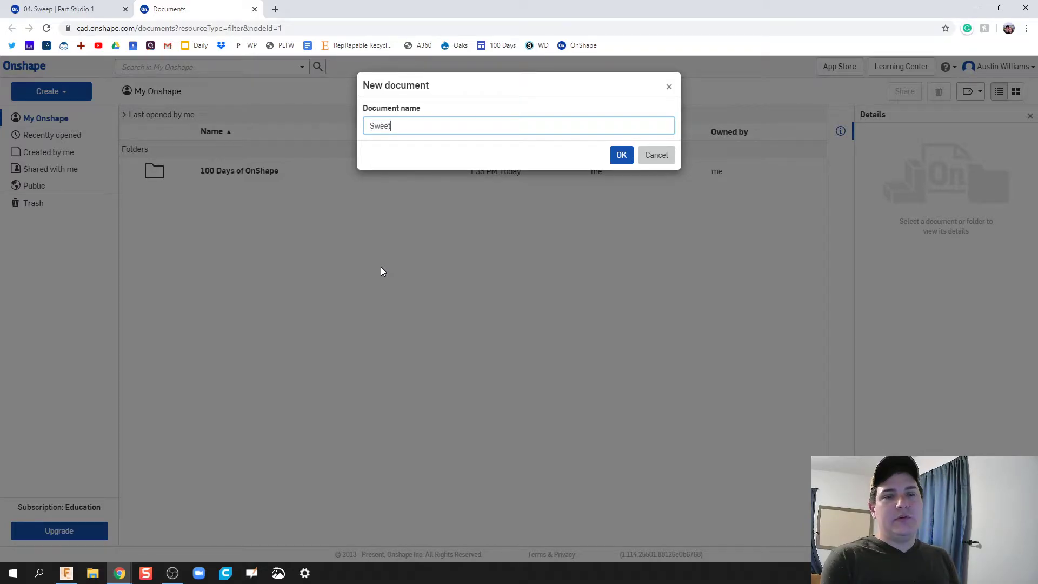
type(" Initi")
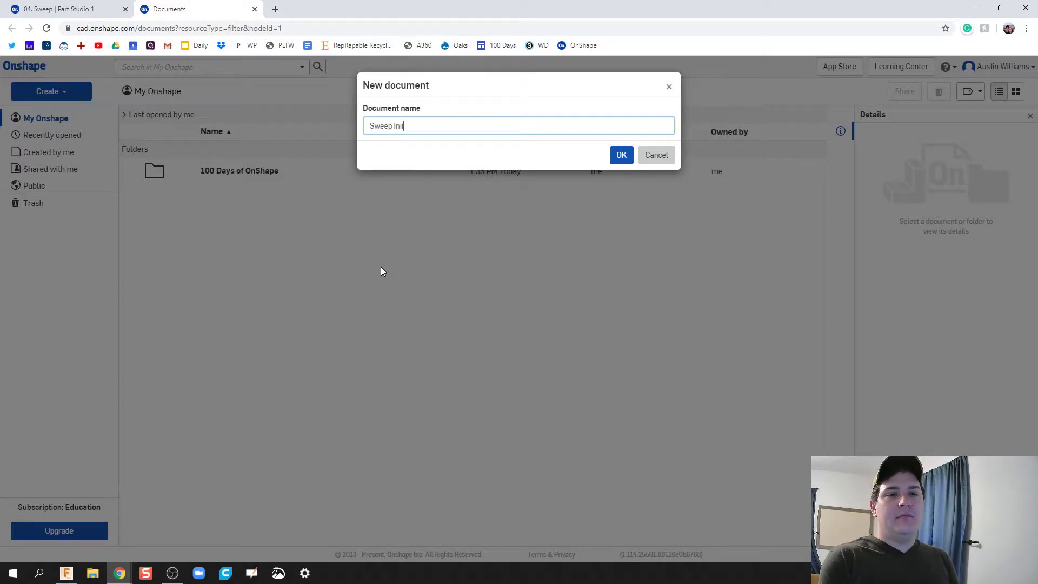
type("als")
key("Return")
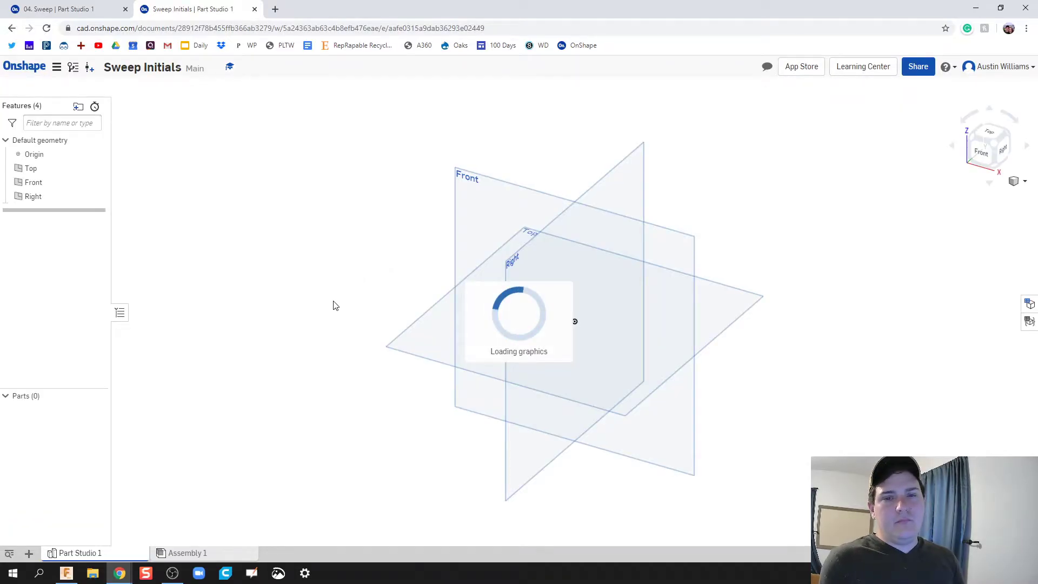
left_click(62, 87)
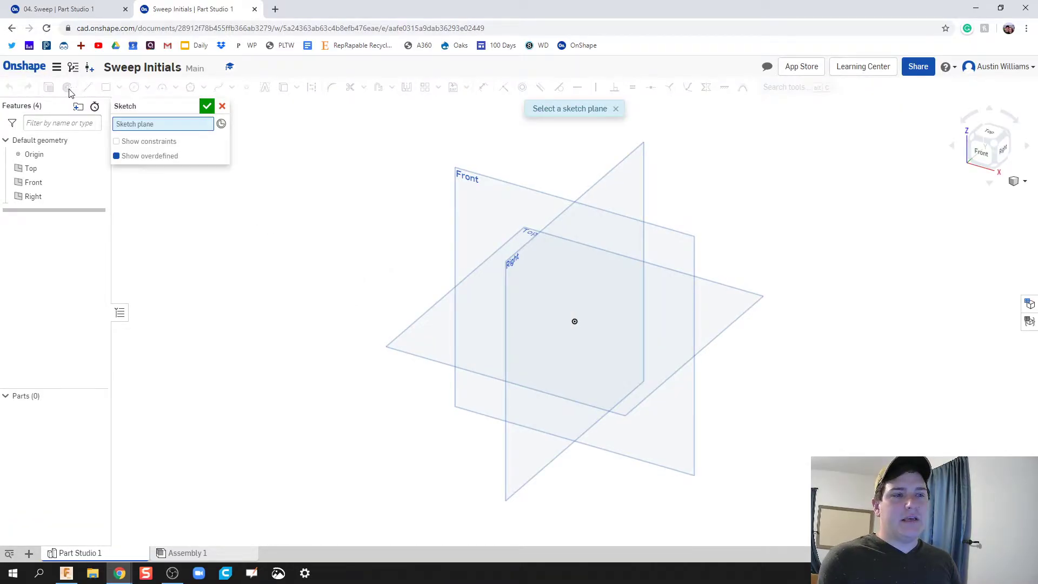
left_click(494, 209)
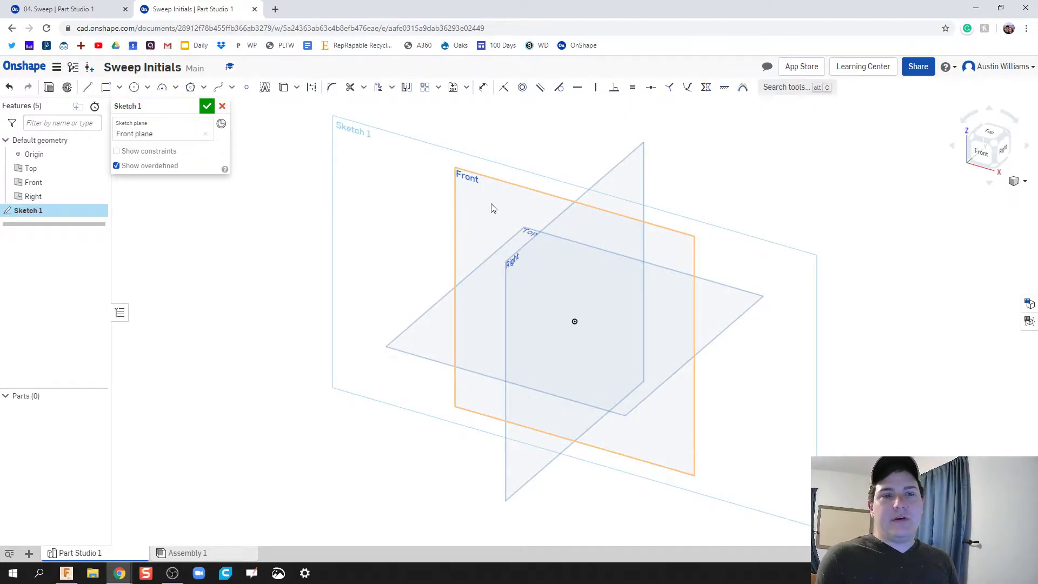
Face the Front plane and draw the M's tall left upright with the Line tool.
left_click(983, 154)
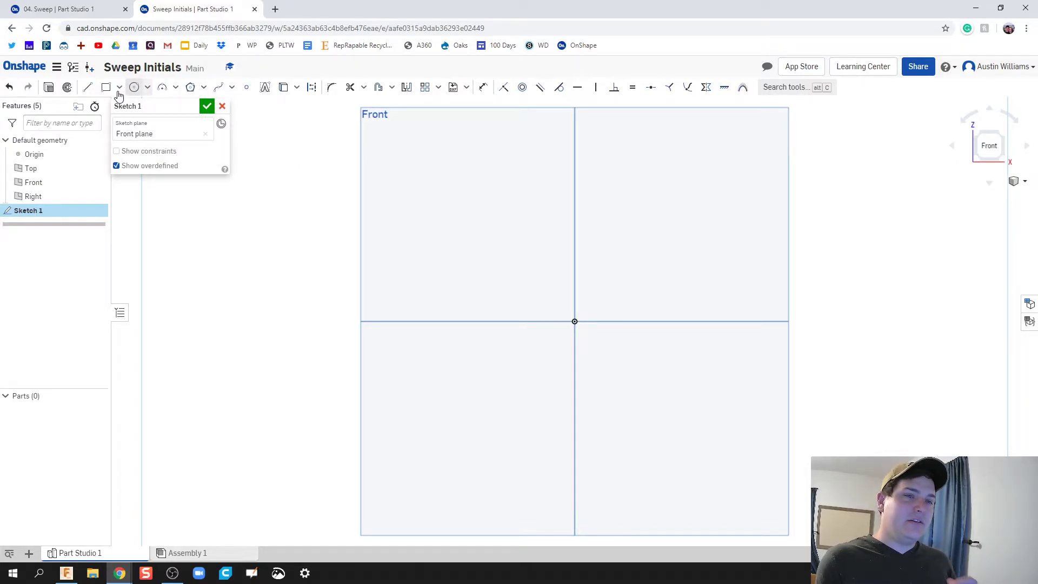
left_click(88, 89)
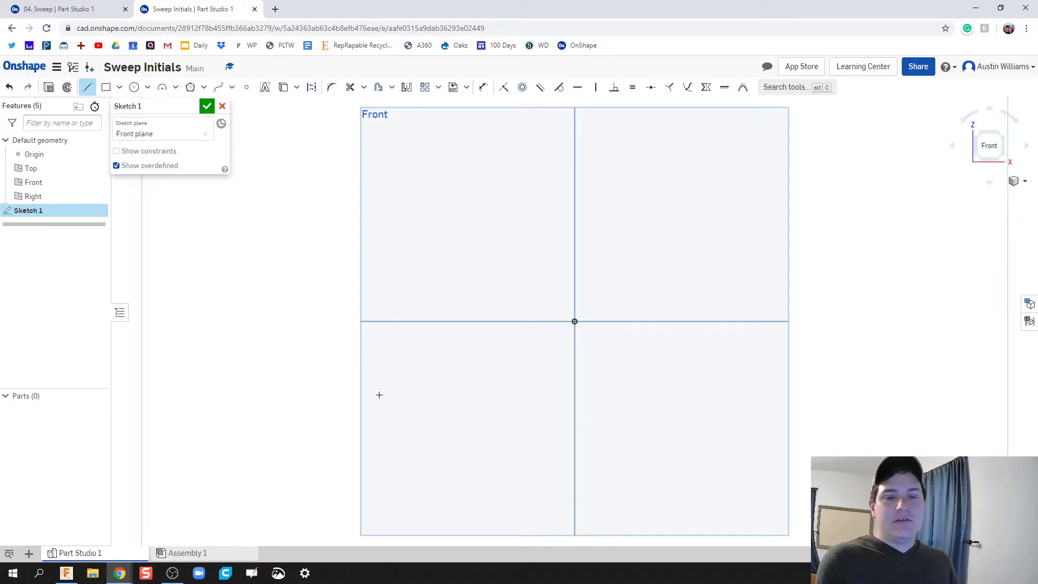
mouse_move(388, 402)
left_mouse_down()
mouse_move(388, 189)
mouse_move(450, 278)
left_mouse_up()
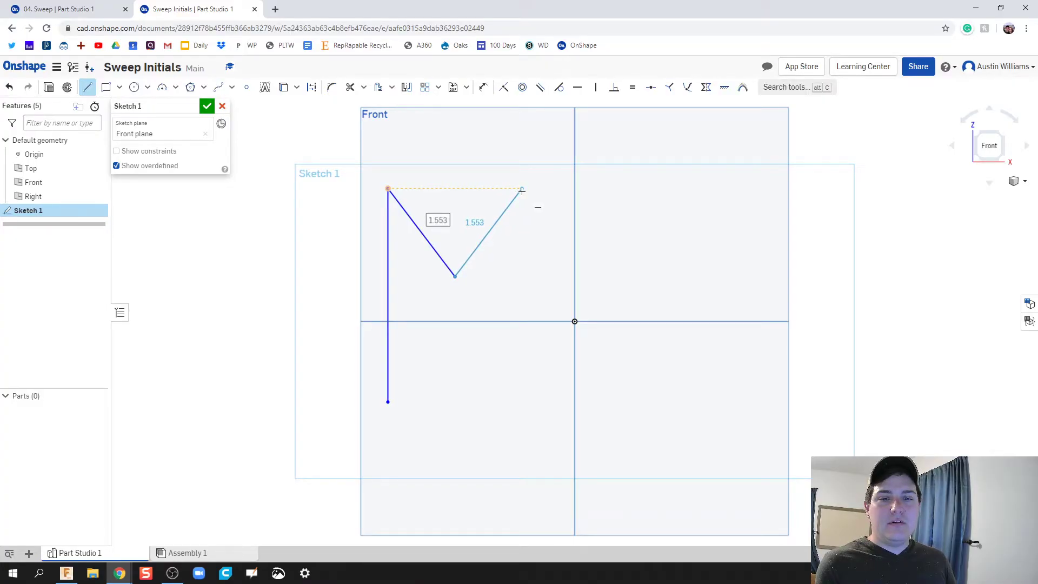
Finish the M's second diagonal and right upright, then draw the small r's step, upright and arm.
left_click(522, 190)
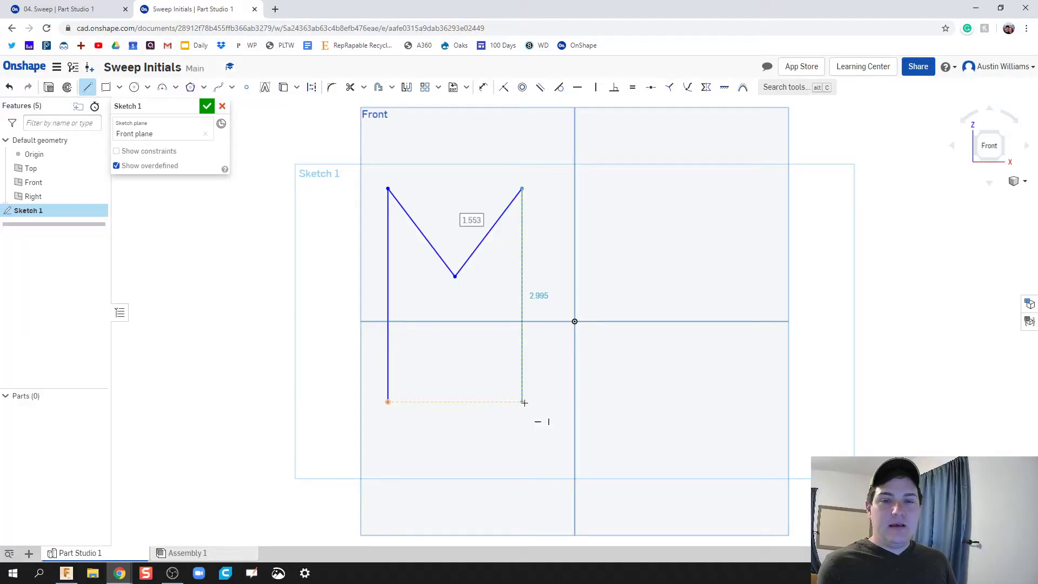
left_click(523, 403)
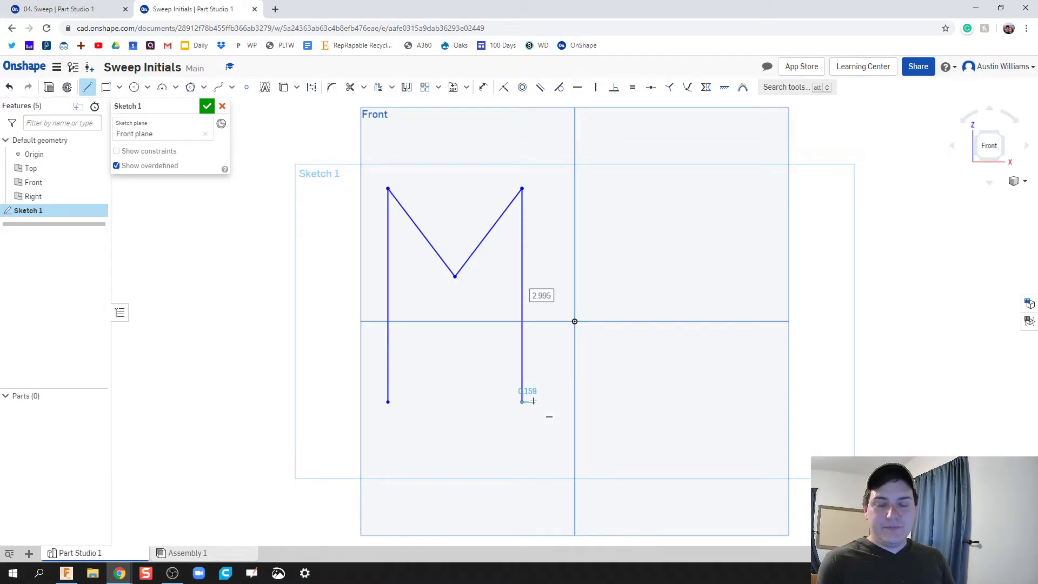
left_click(534, 402)
left_click(534, 348)
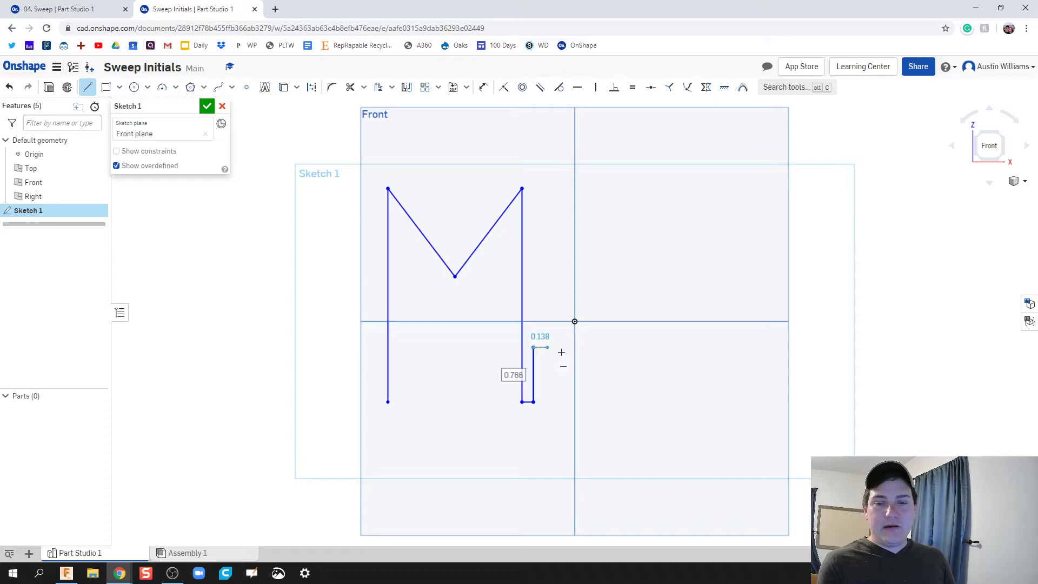
left_click(565, 348)
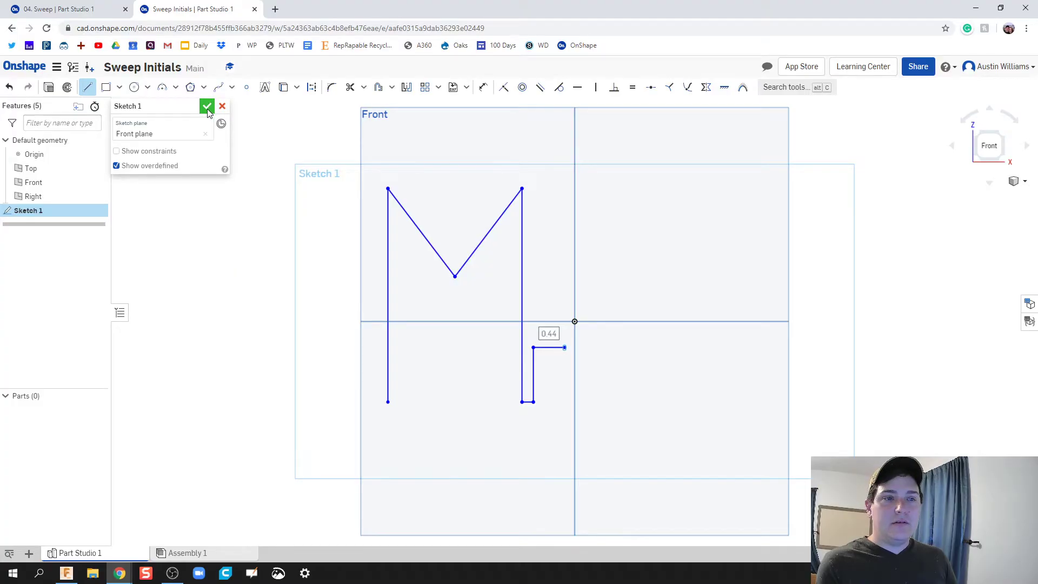
Draw the W as four connected diagonal lines beside the r, then stop the line tool.
left_click(585, 188)
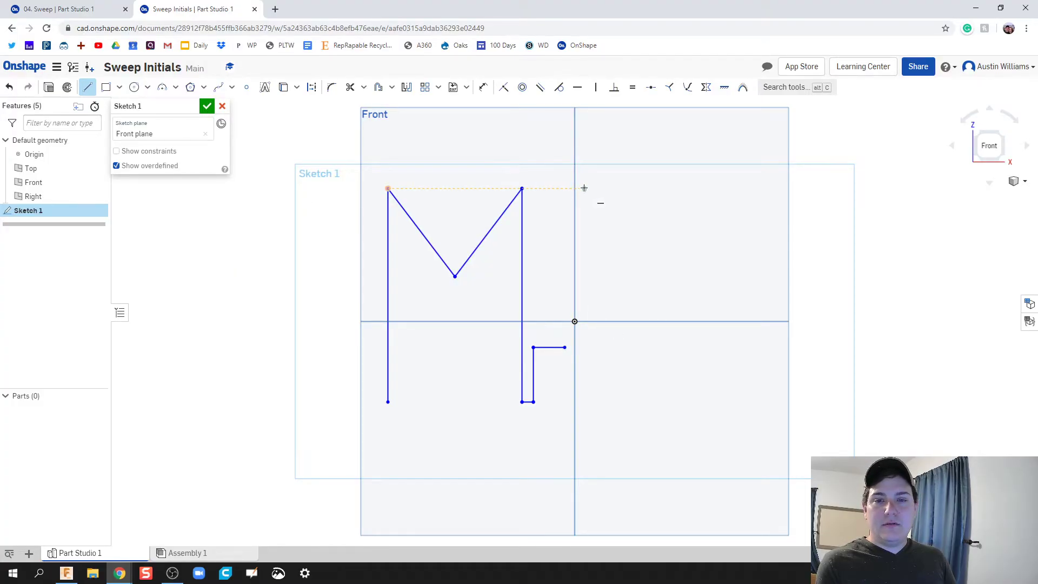
left_click(627, 402)
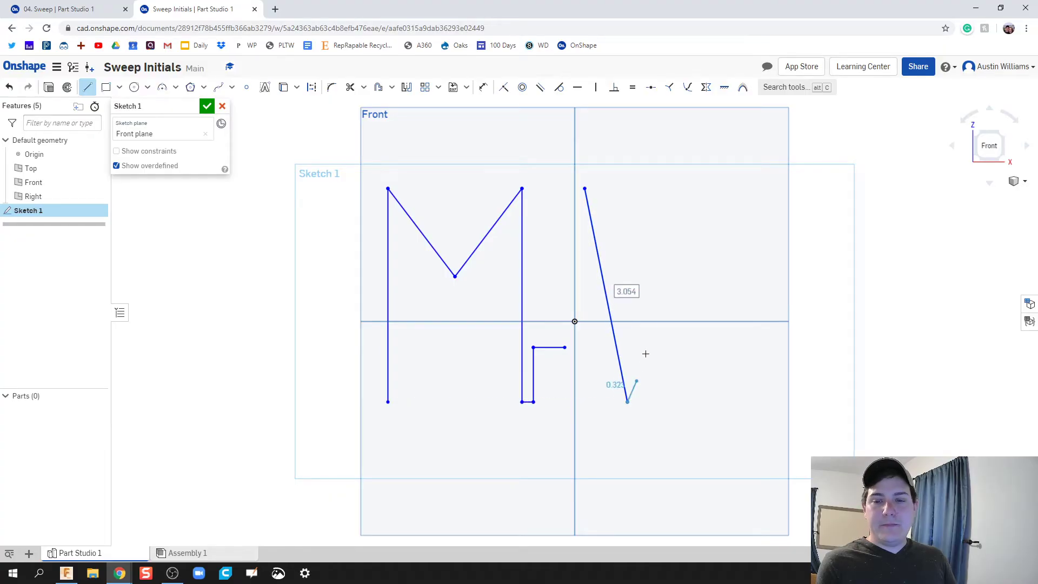
left_click(665, 322)
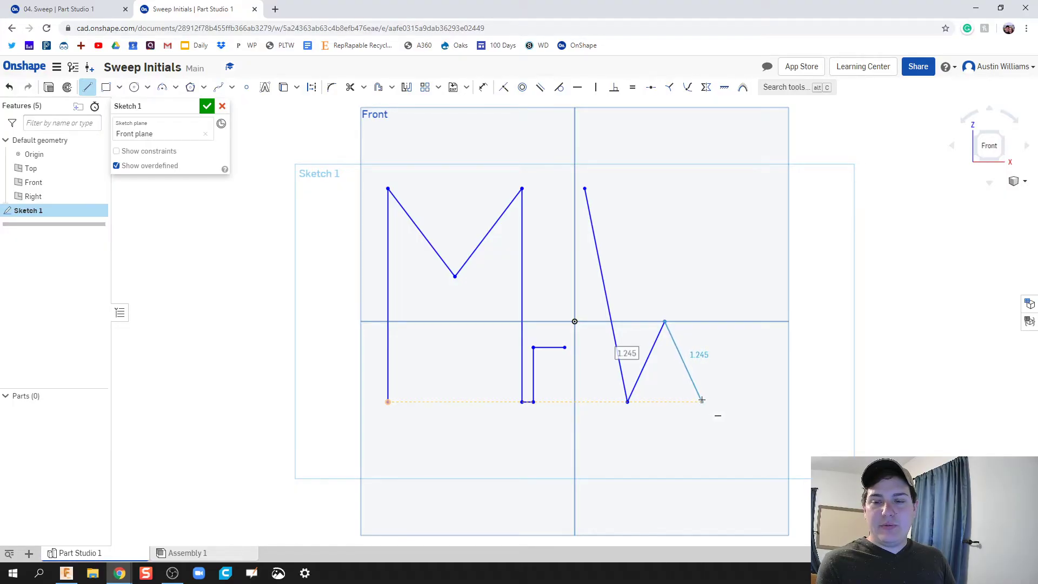
left_click(702, 401)
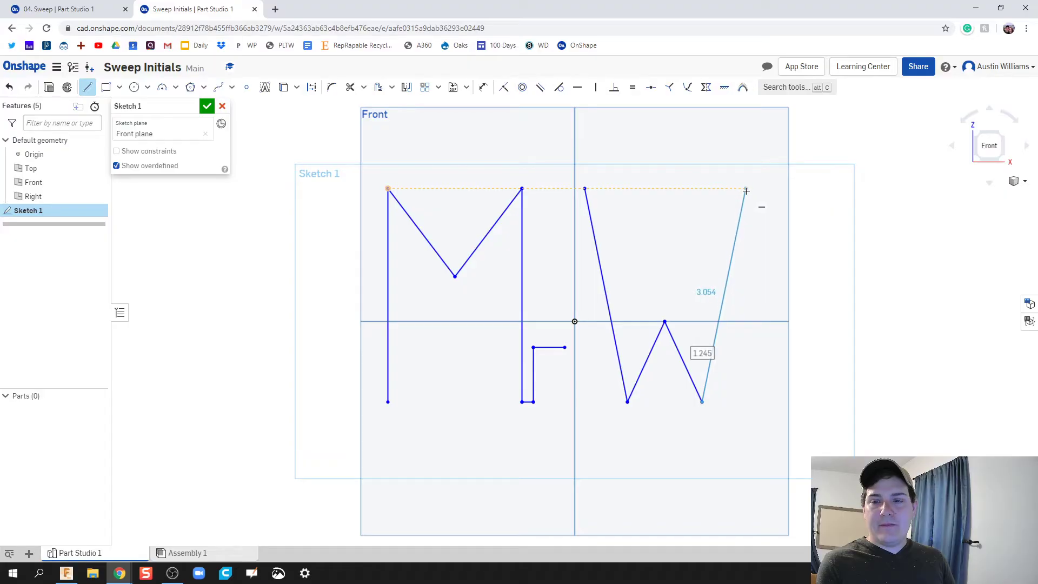
left_click(746, 190)
right_click(770, 295)
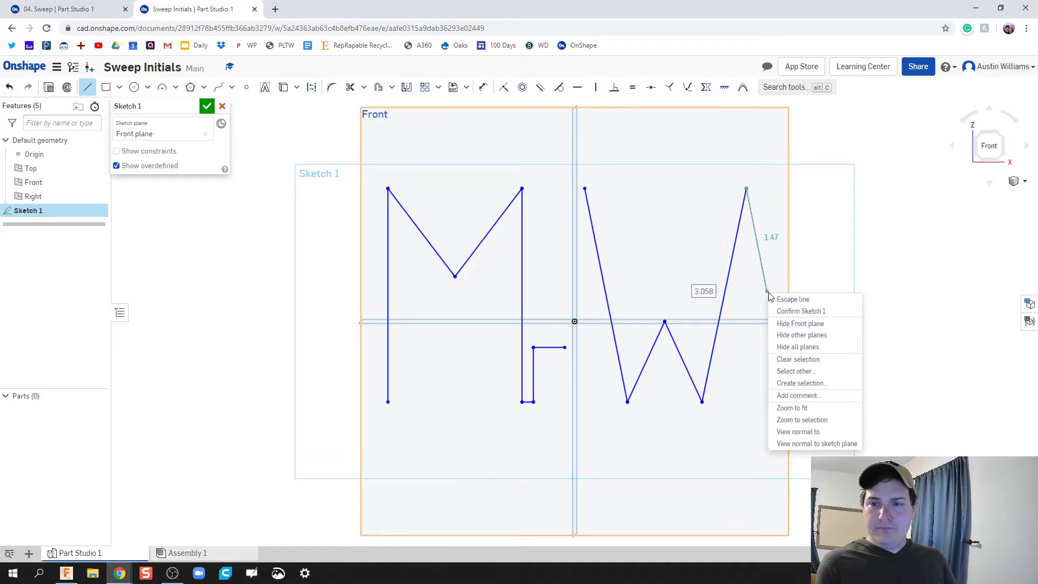
left_click(777, 299)
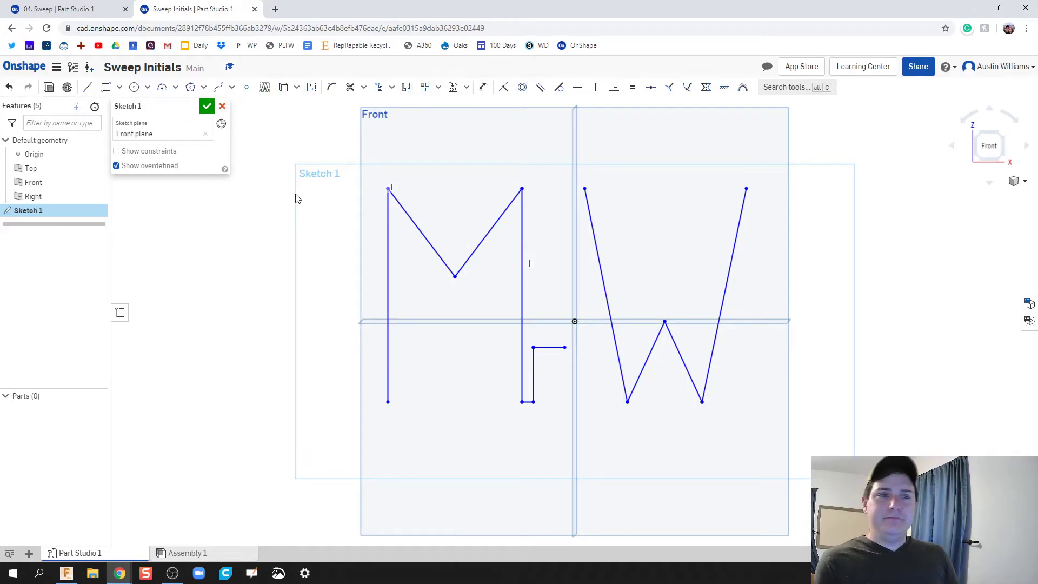
Accept Sketch 1 and start Sketch 2 on the Top plane, viewed straight from above.
left_click(207, 107)
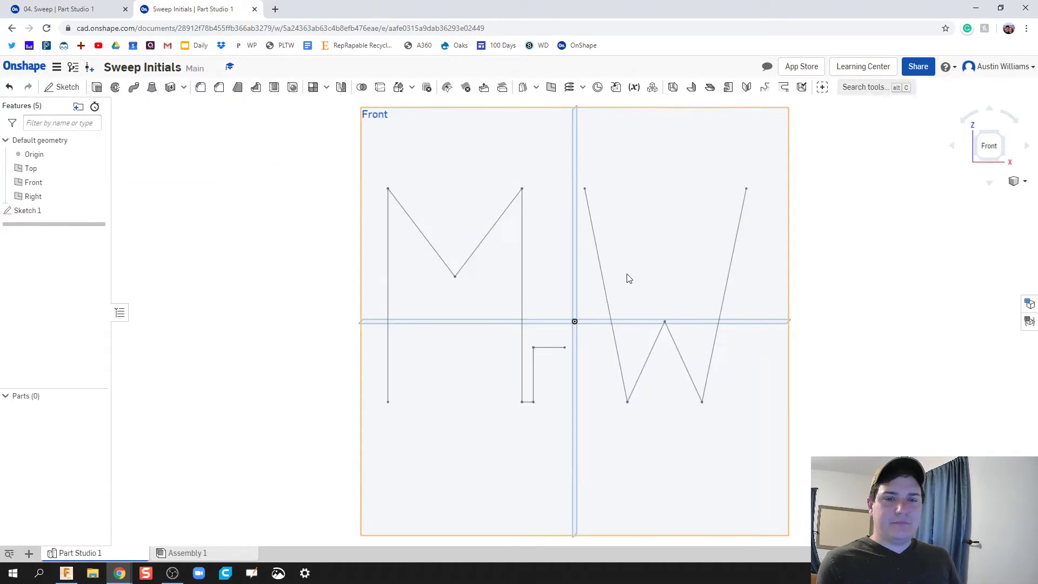
left_click(992, 138)
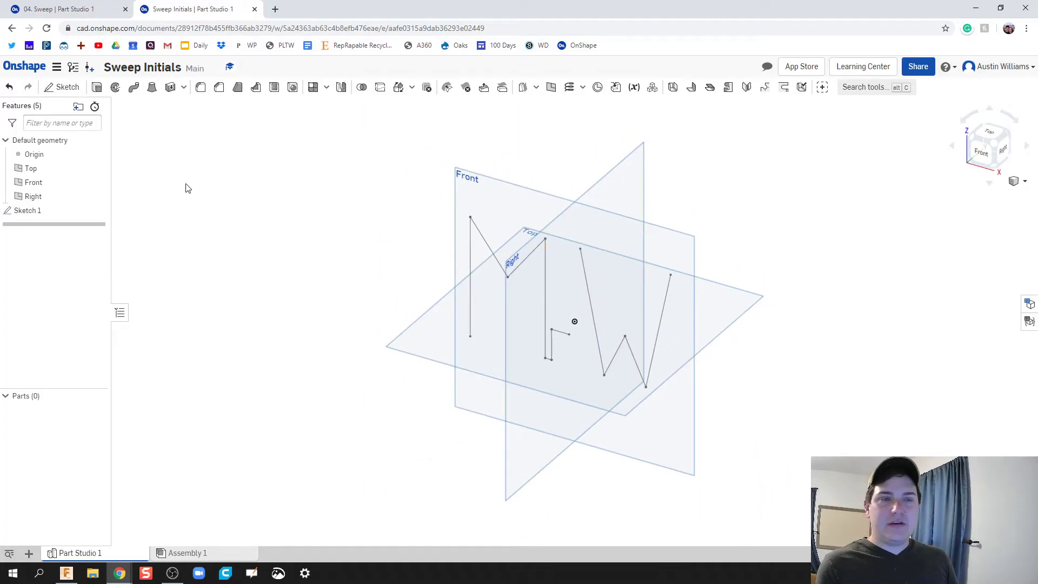
left_click(66, 88)
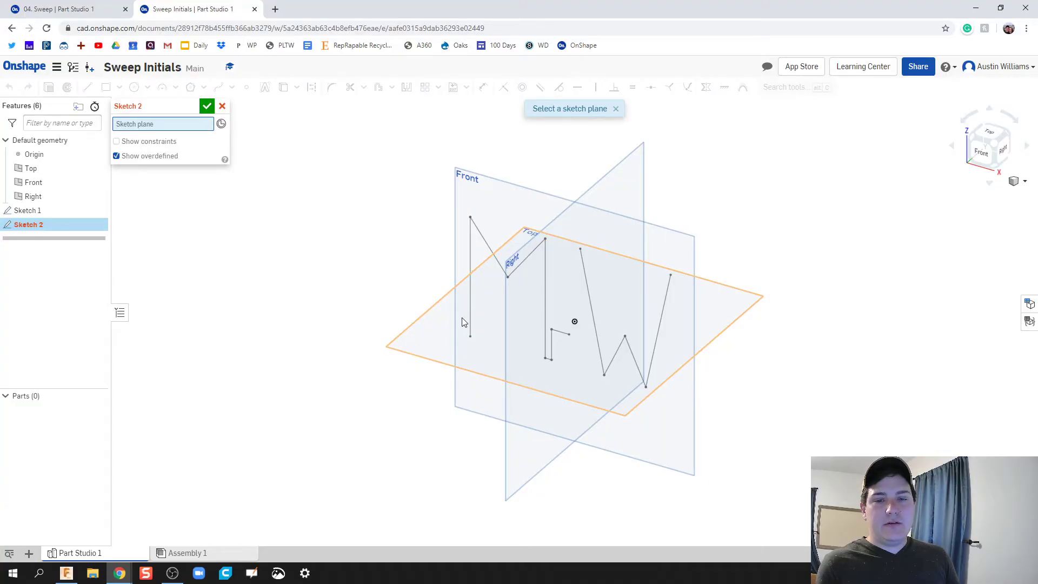
left_click(438, 333)
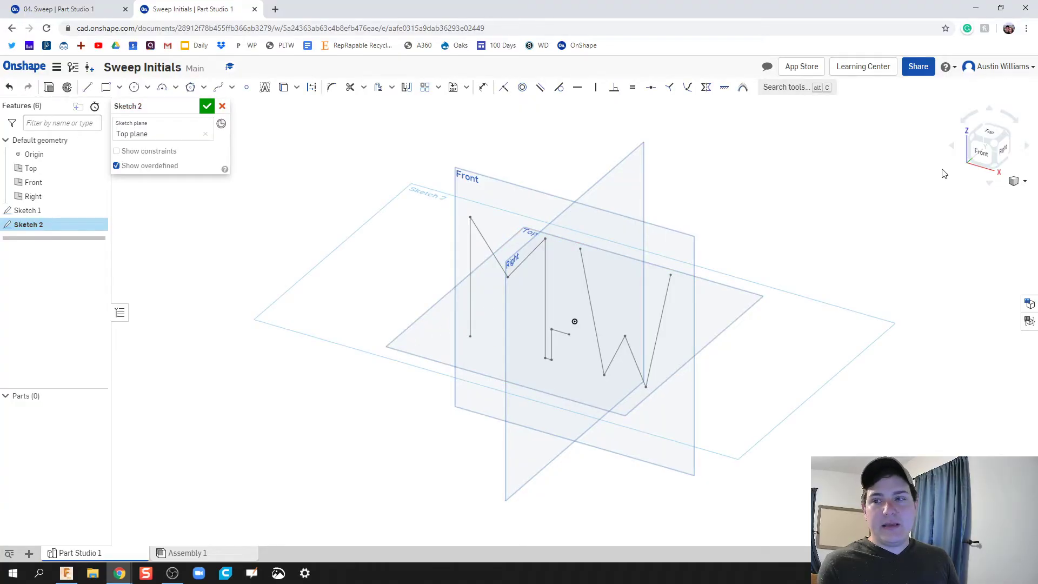
left_click(989, 139)
scroll(394, 347, "down", 1)
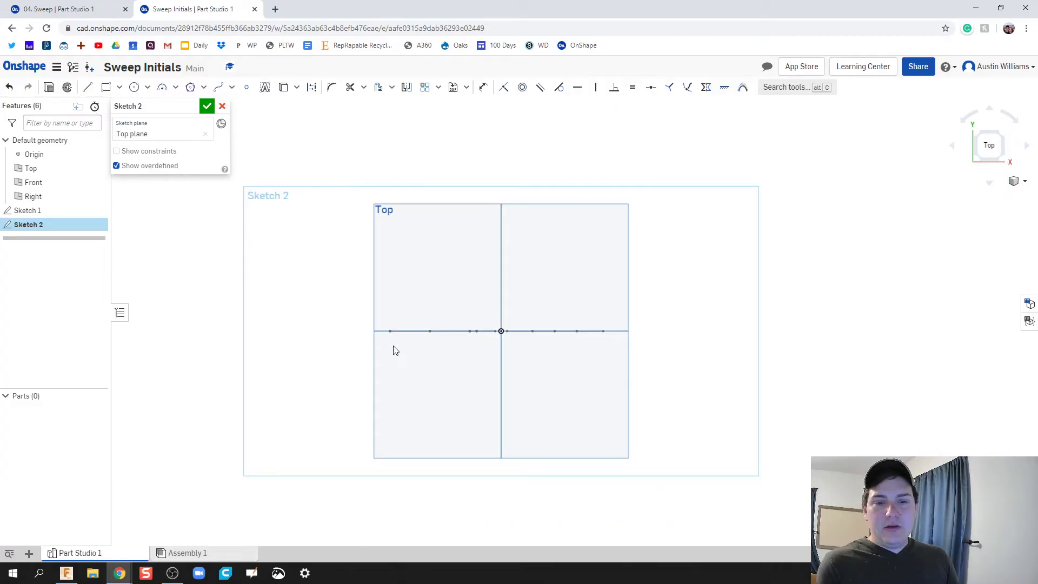
scroll(394, 347, "up", 1)
scroll(397, 348, "up", 2)
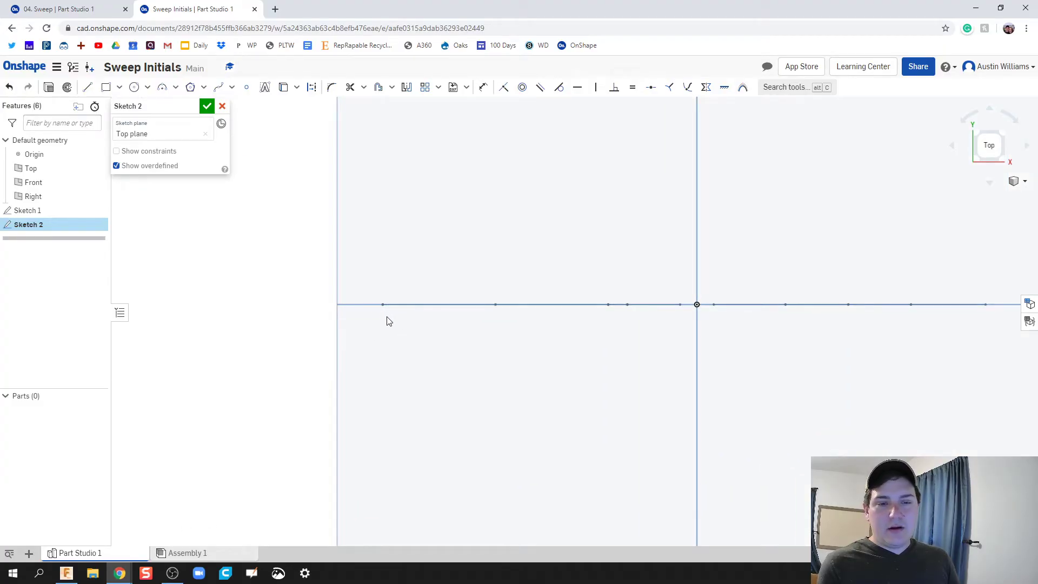
key("Down")
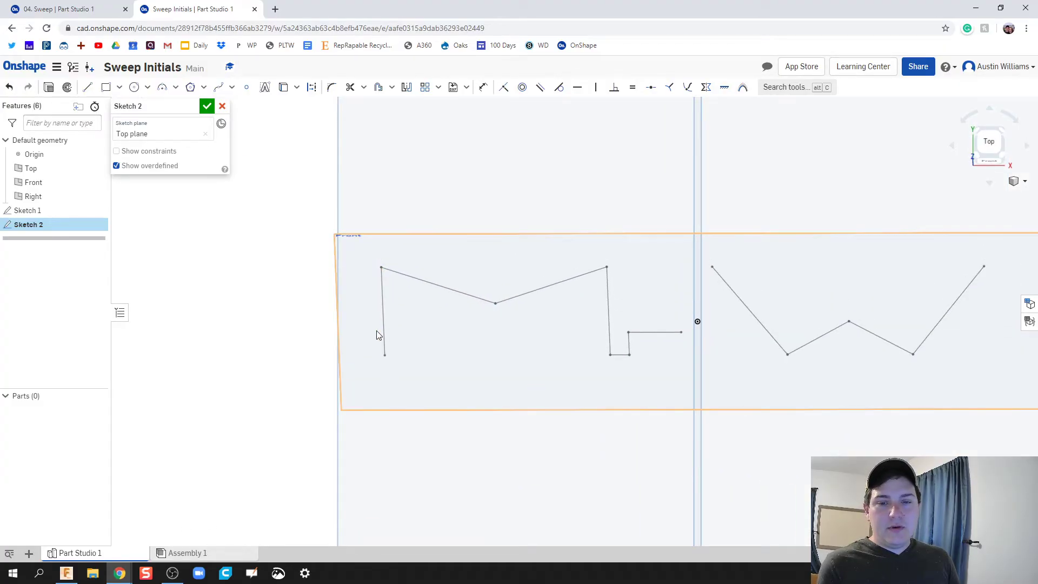
left_click(989, 145)
scroll(394, 352, "down", 1)
scroll(395, 346, "up", 3)
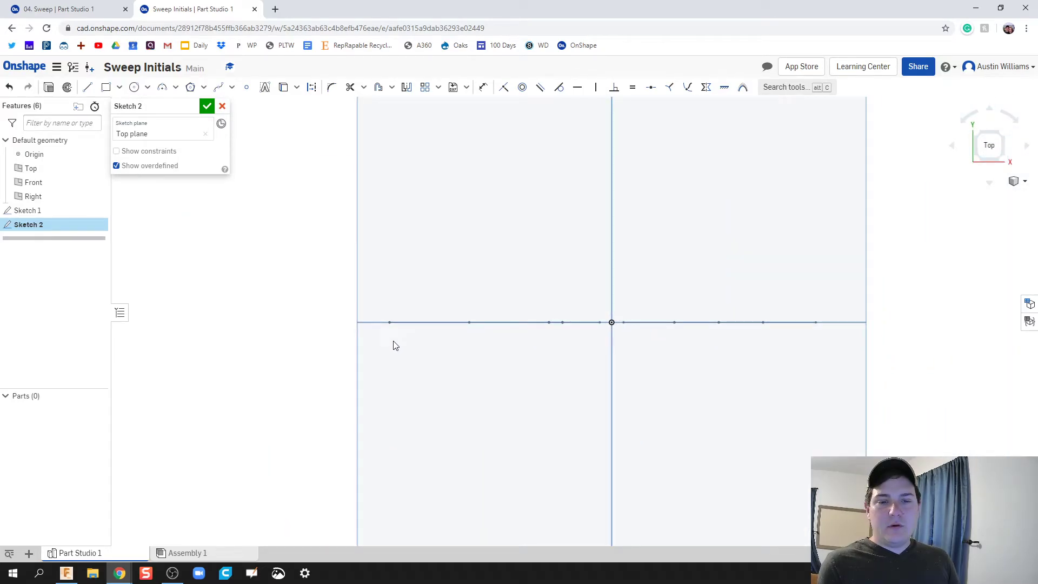
scroll(394, 339, "up", 1)
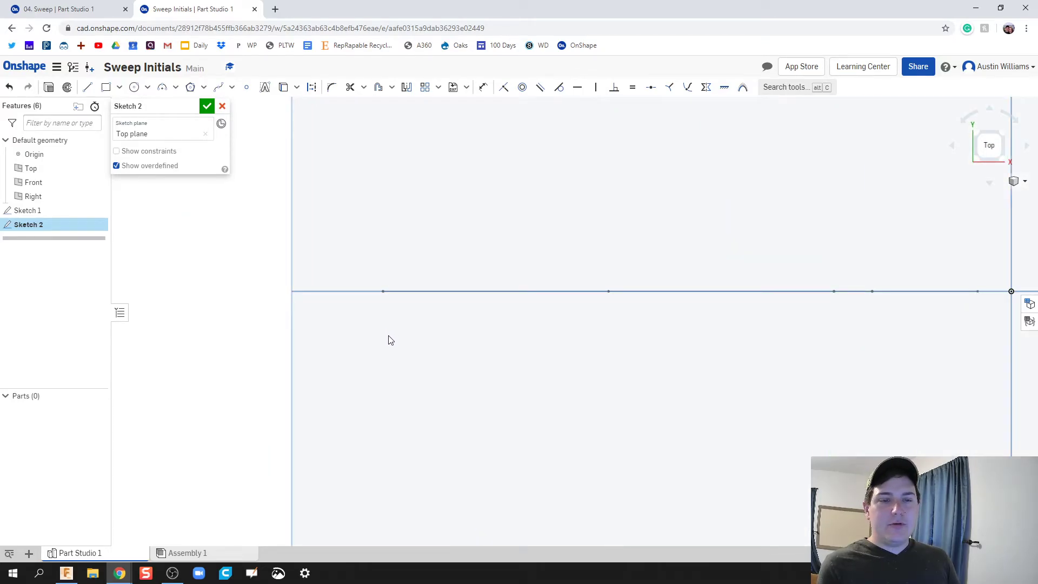
Draw a small 0.071 by 0.063 corner rectangle at the M path's endpoint and finish Sketch 2.
left_click(382, 292)
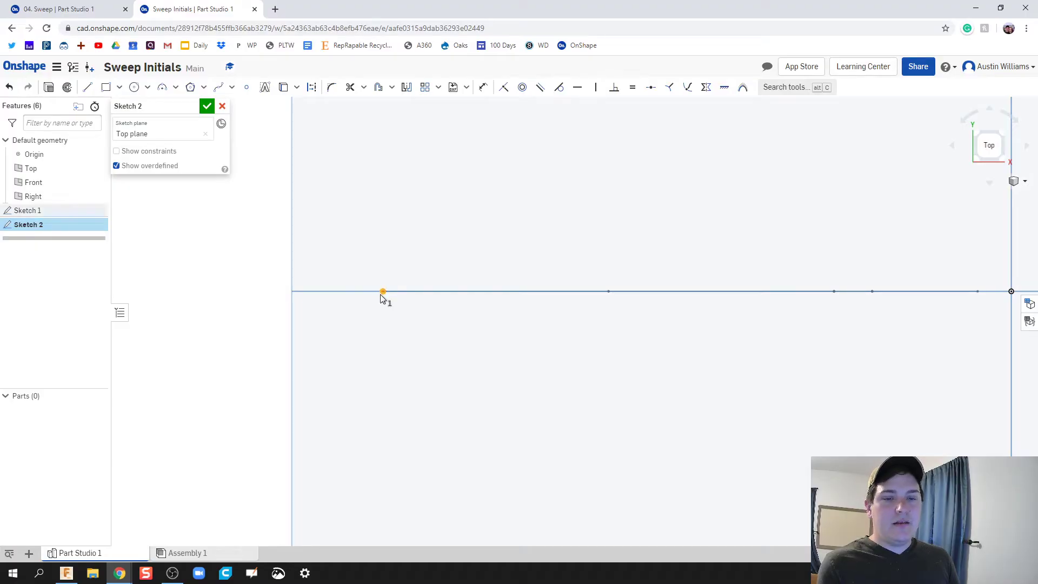
left_click(107, 90)
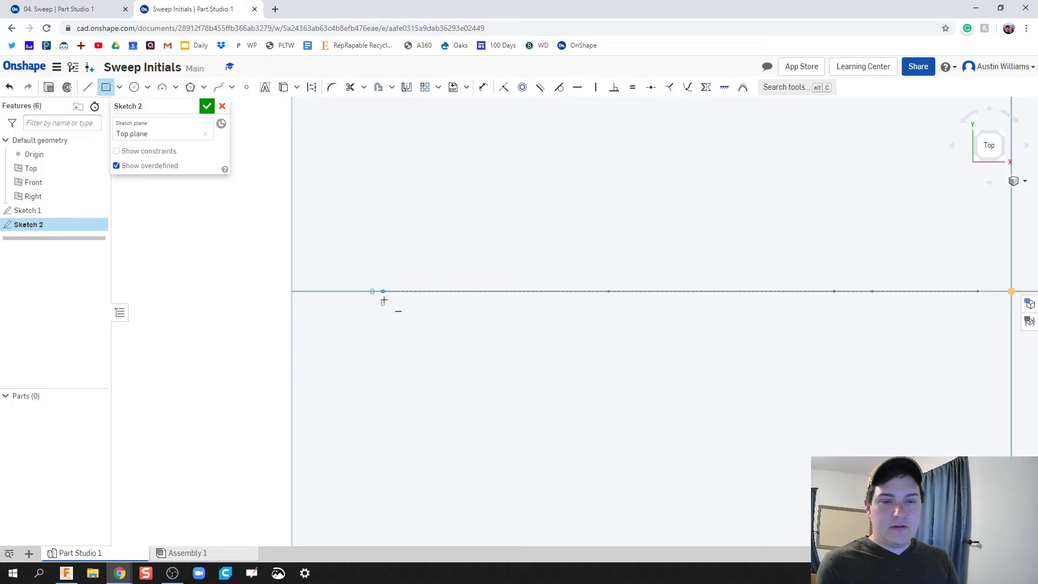
left_click(375, 282)
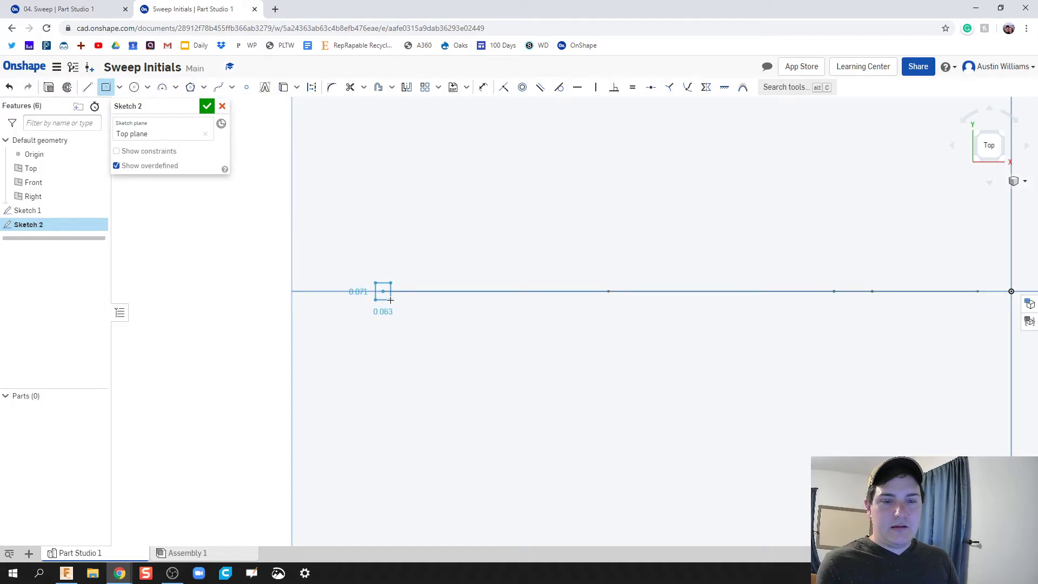
left_click(390, 299)
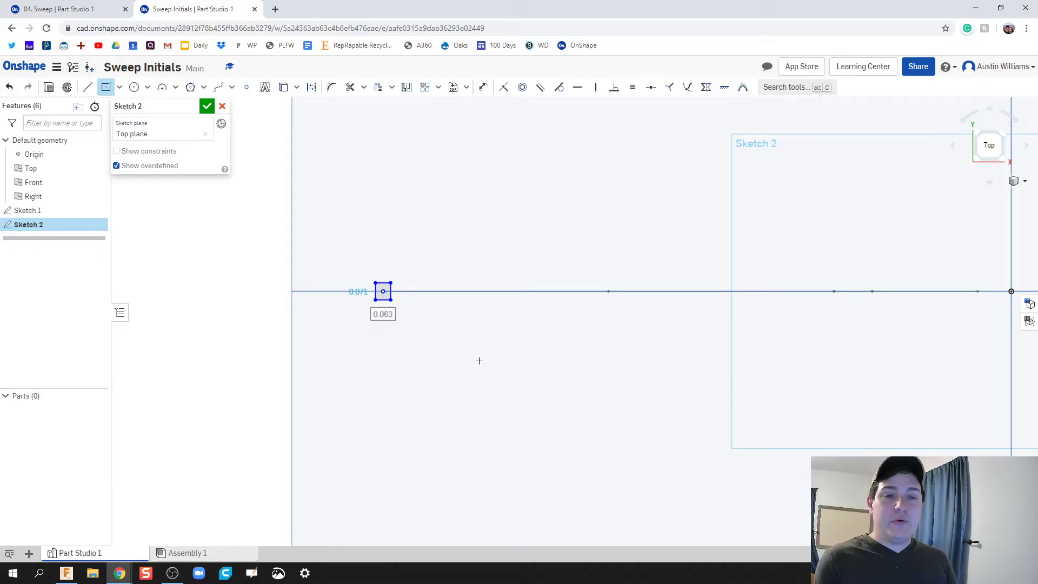
left_click(207, 107)
left_click(1003, 134)
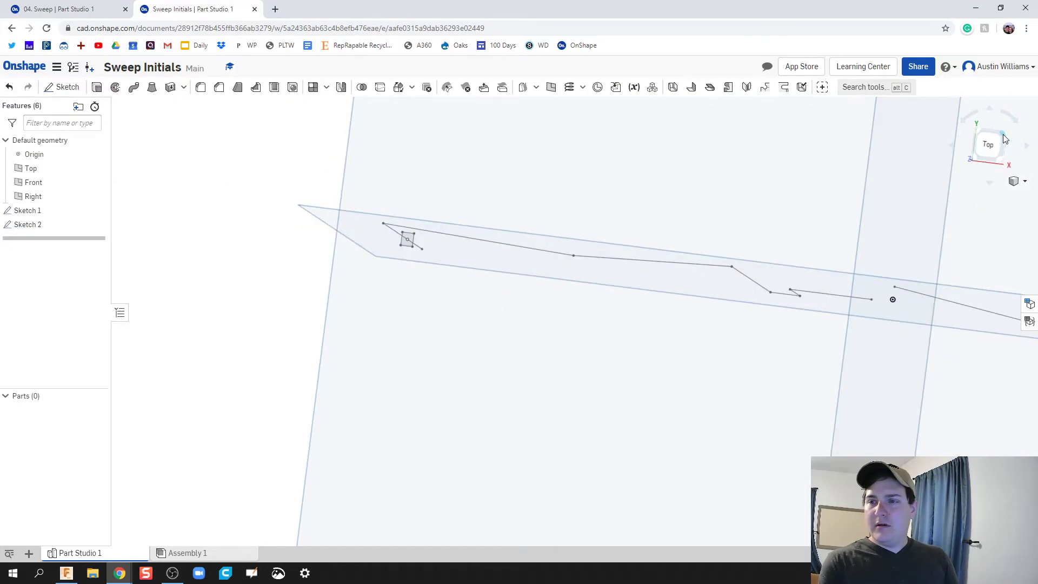
Start a Sweep using Sketch 2's small square as the profile.
mouse_move(396, 421)
right_mouse_down()
mouse_move(464, 408)
mouse_move(491, 424)
mouse_move(498, 448)
mouse_move(471, 441)
mouse_move(501, 355)
right_mouse_up()
scroll(486, 320, "up", 5)
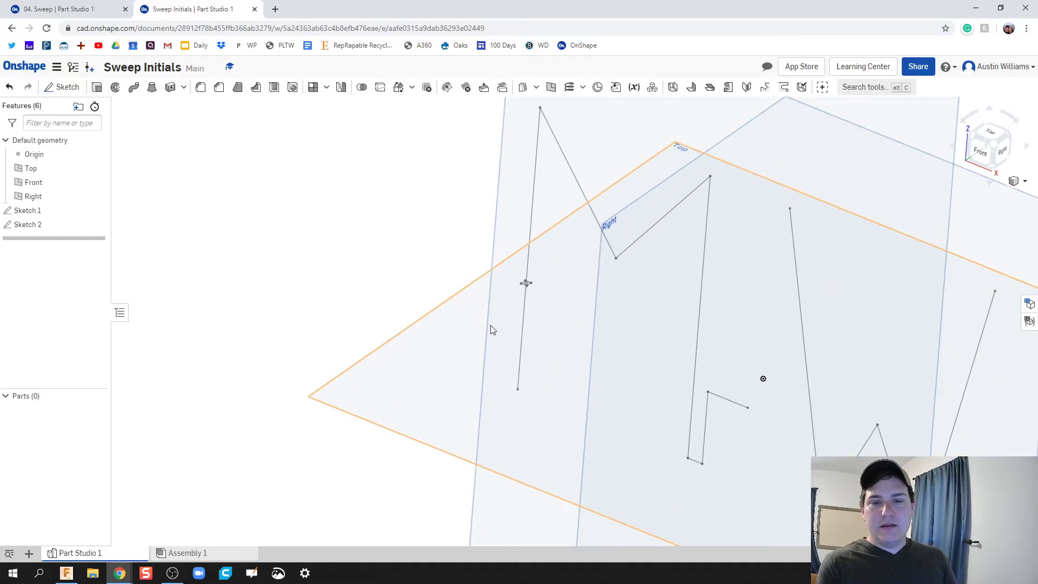
scroll(532, 292, "up", 3)
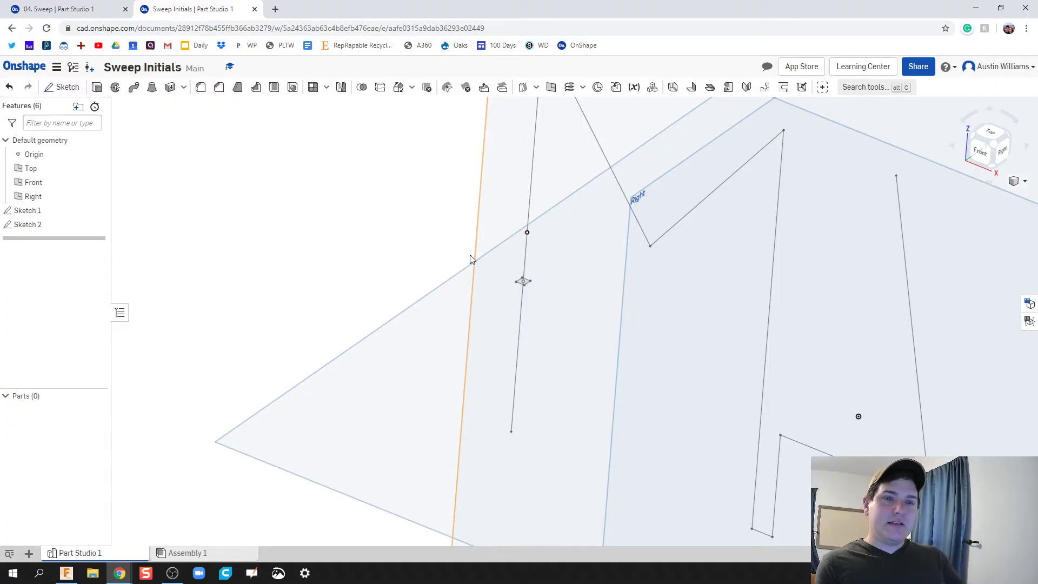
left_click(133, 88)
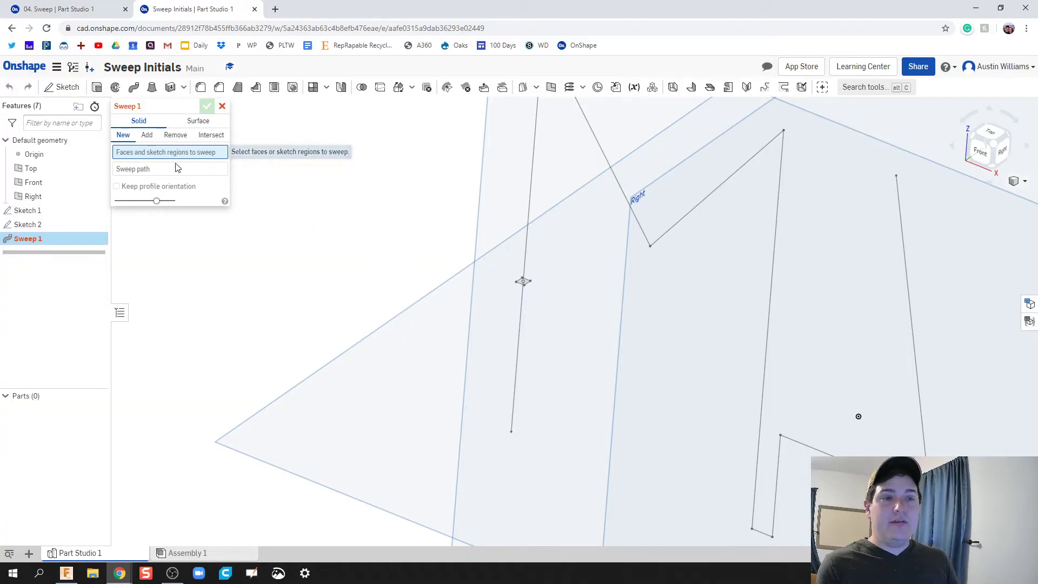
left_click(525, 282)
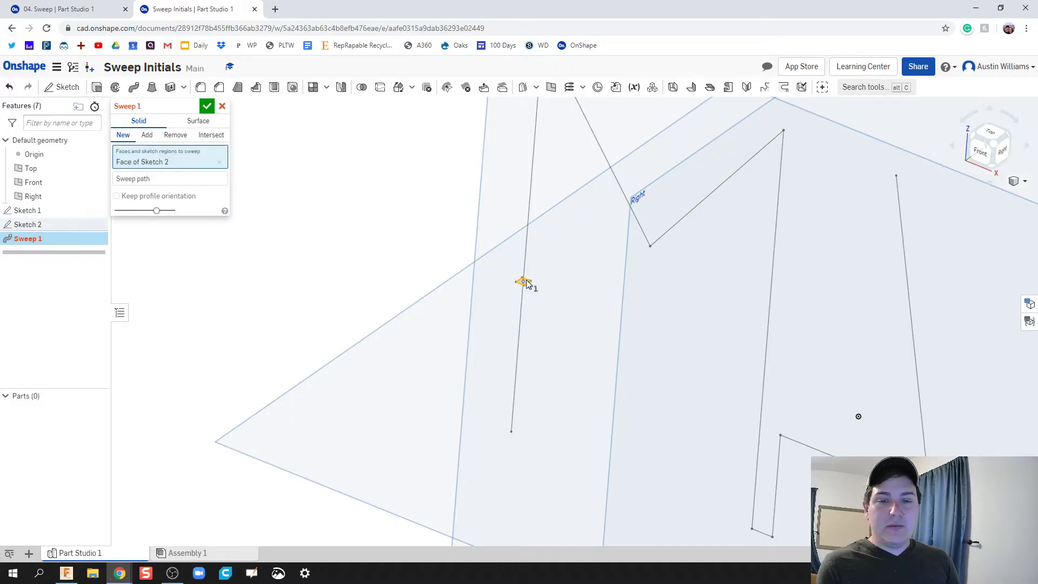
scroll(527, 287, "up", 1)
scroll(527, 287, "up", 2)
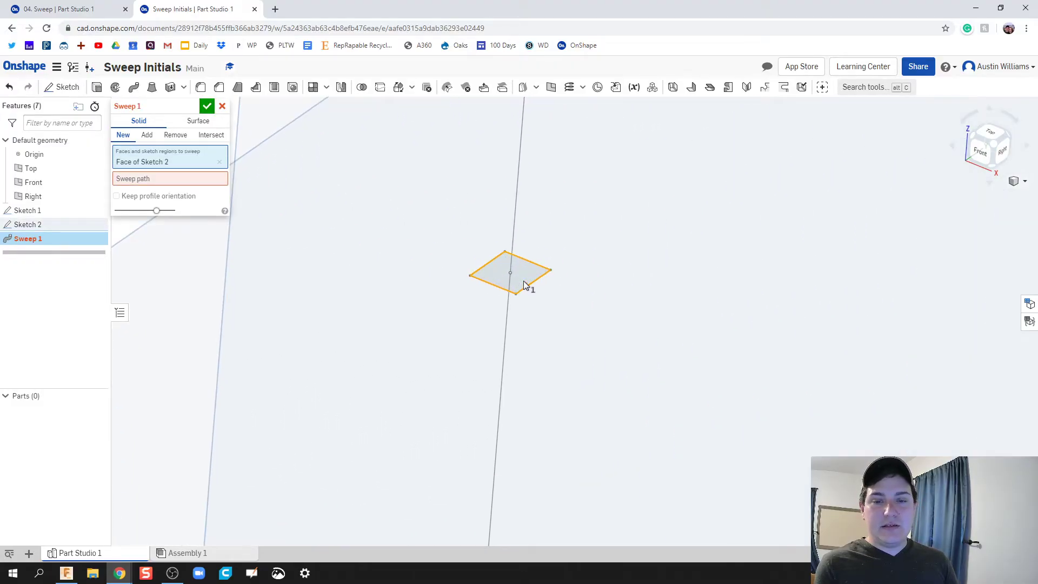
scroll(515, 287, "down", 2)
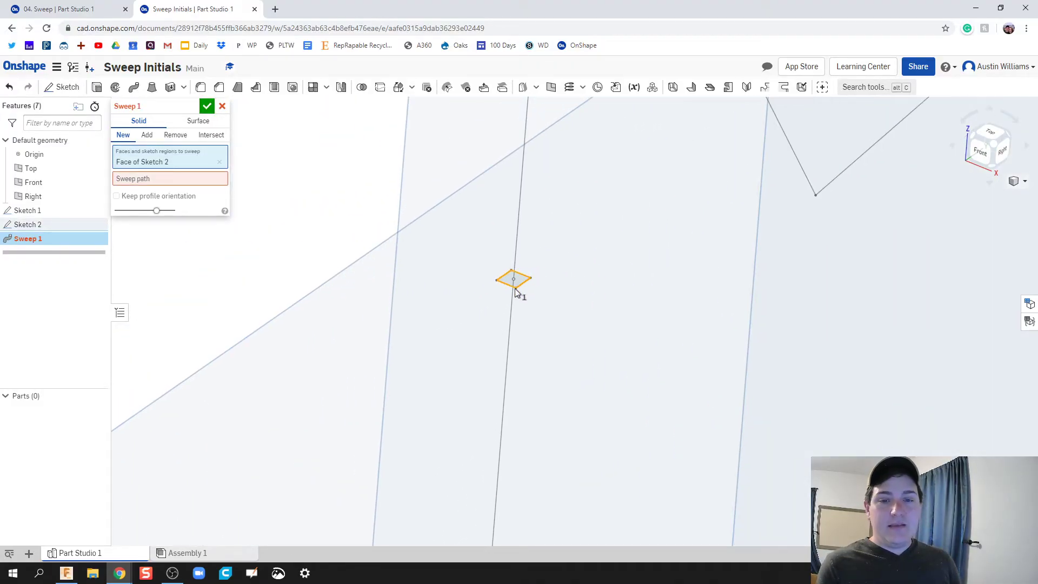
Select the M and r edges of Sketch 1 as the sweep path, removing the stray W edge.
left_click(152, 180)
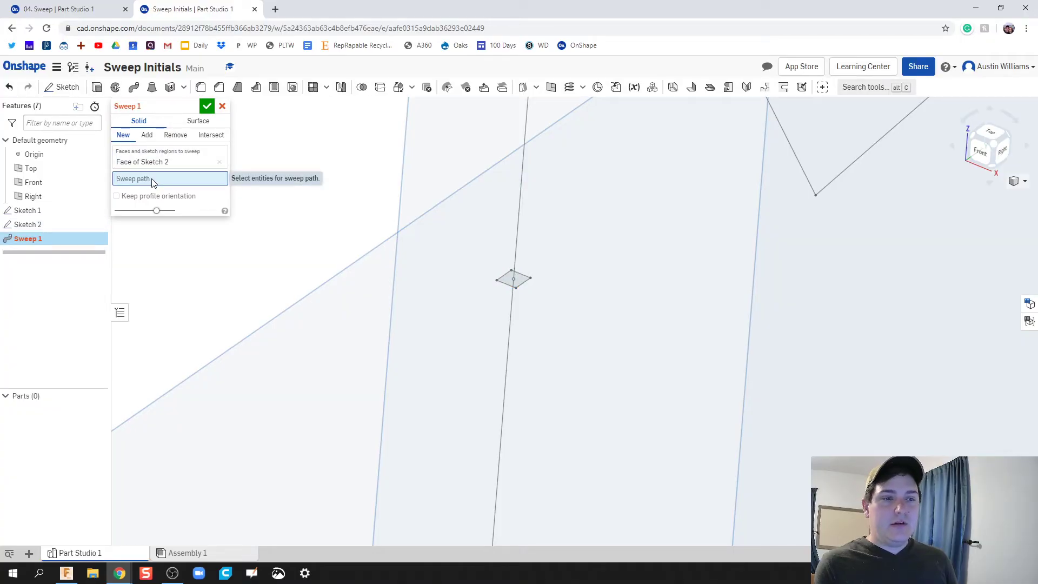
scroll(536, 291, "down", 3)
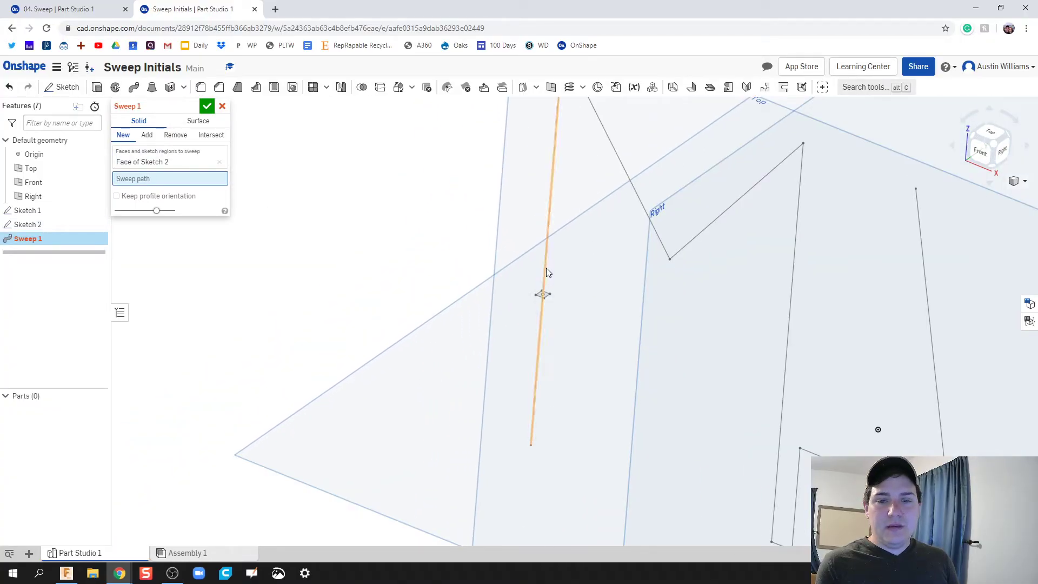
left_click(545, 268)
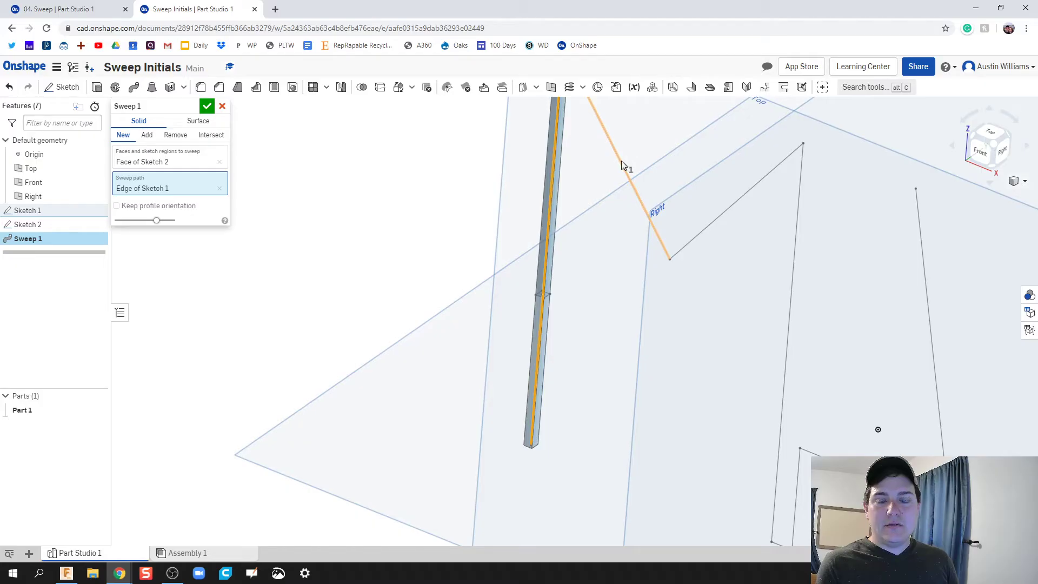
scroll(618, 165, "down", 5)
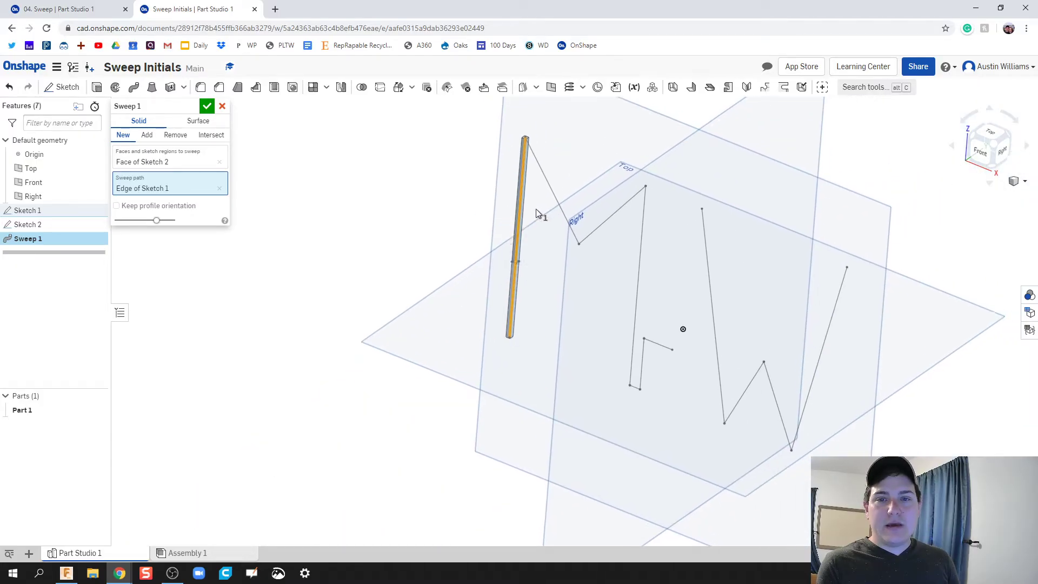
left_click(533, 195)
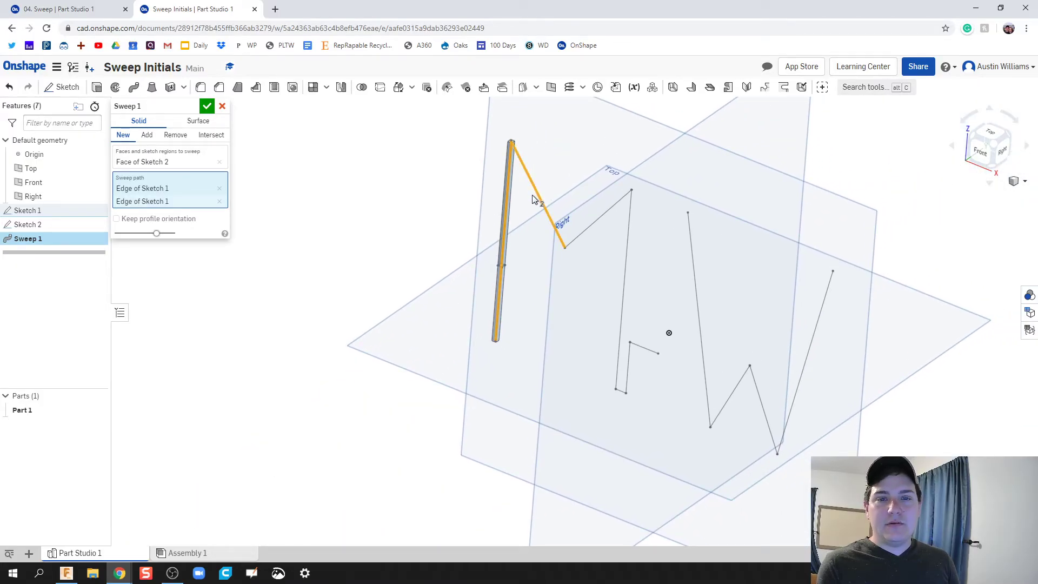
left_click(593, 224)
left_click(628, 245)
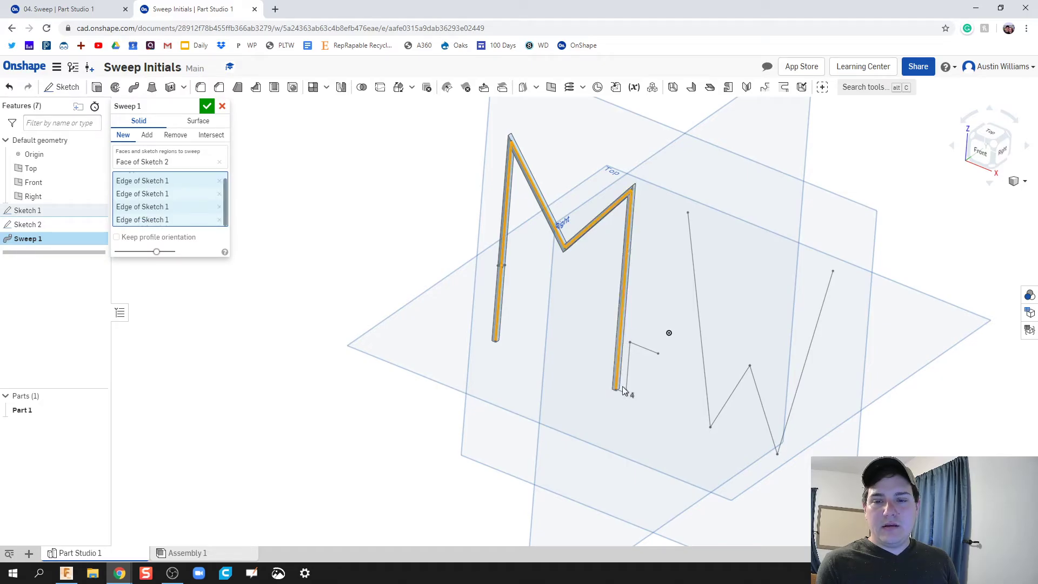
left_click(644, 353)
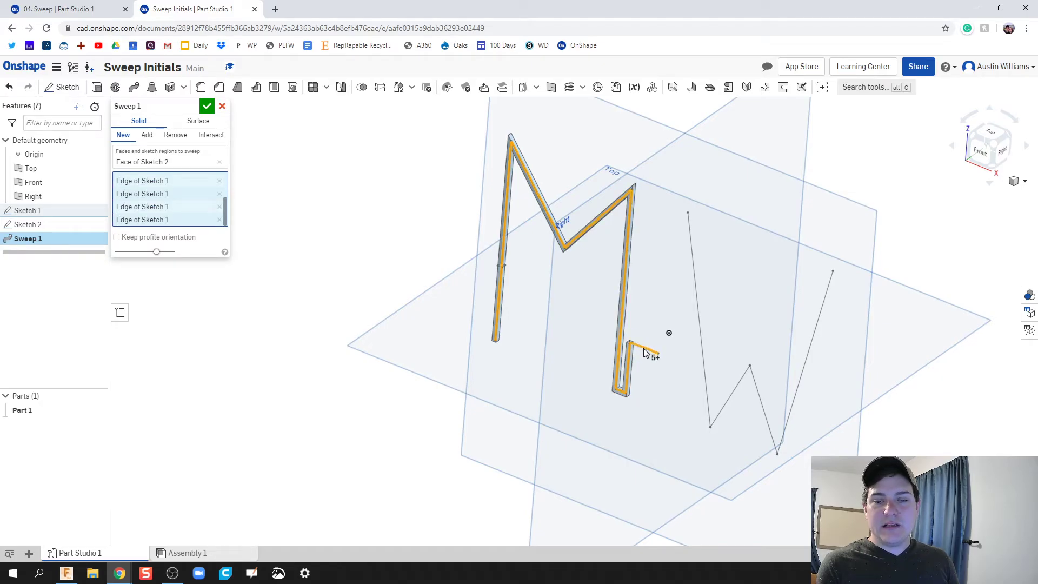
left_click(697, 324)
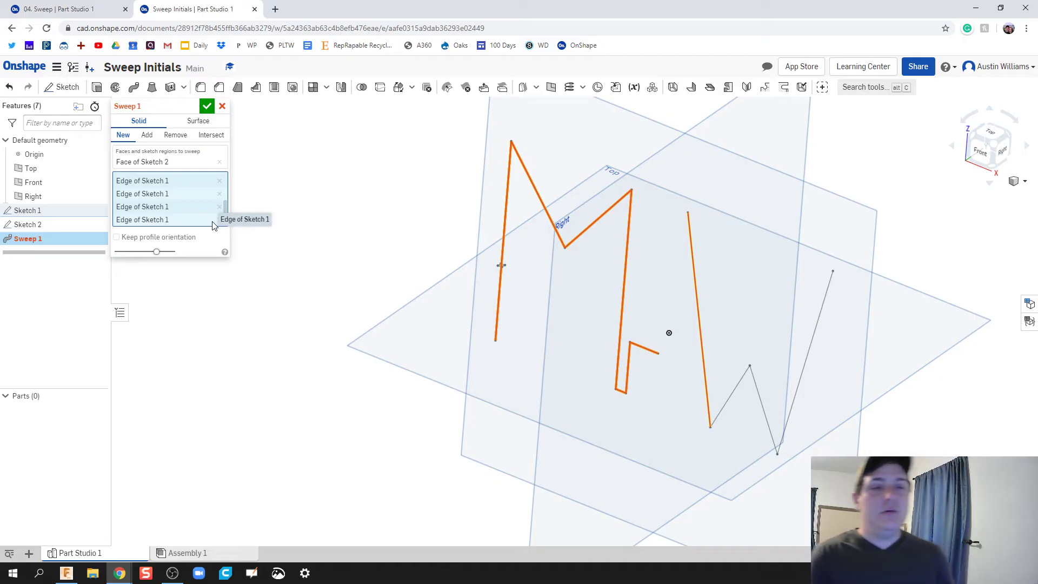
left_click(699, 310)
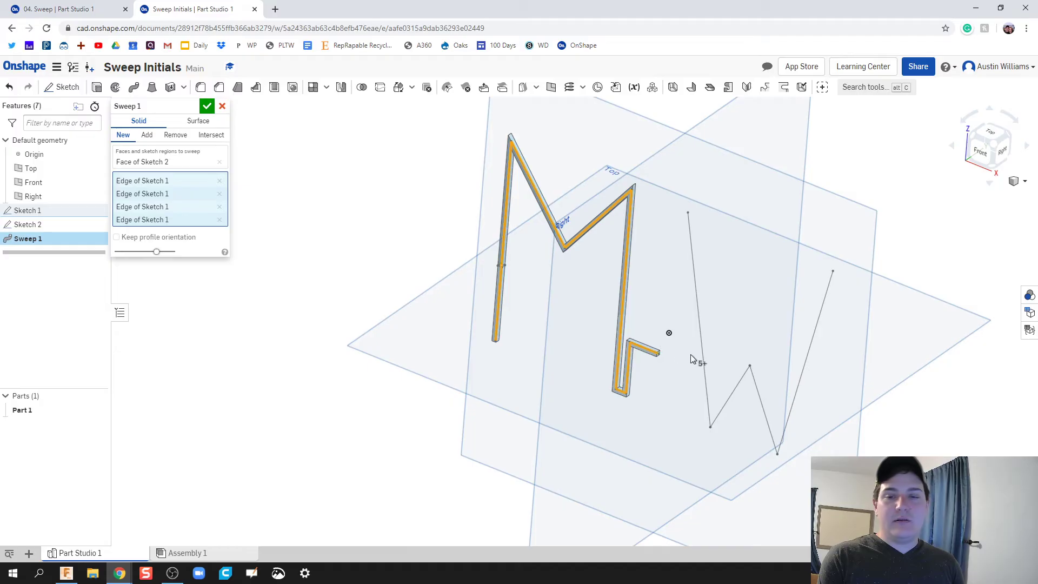
scroll(698, 381, "down", 2)
scroll(679, 384, "up", 3)
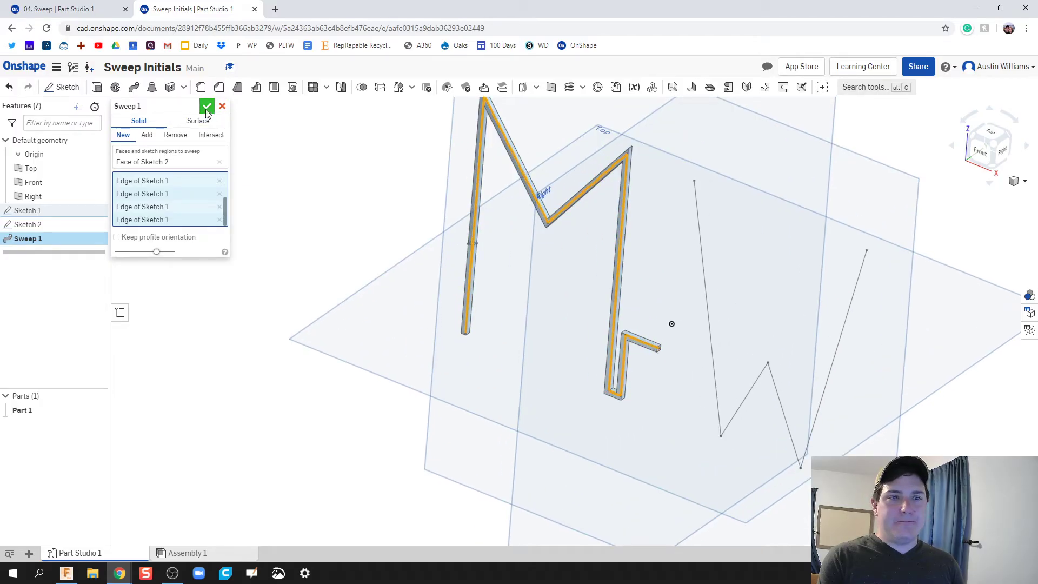
Accept Sweep 1, show Sketch 1 again, and snap the view to the Top plane.
left_click(207, 106)
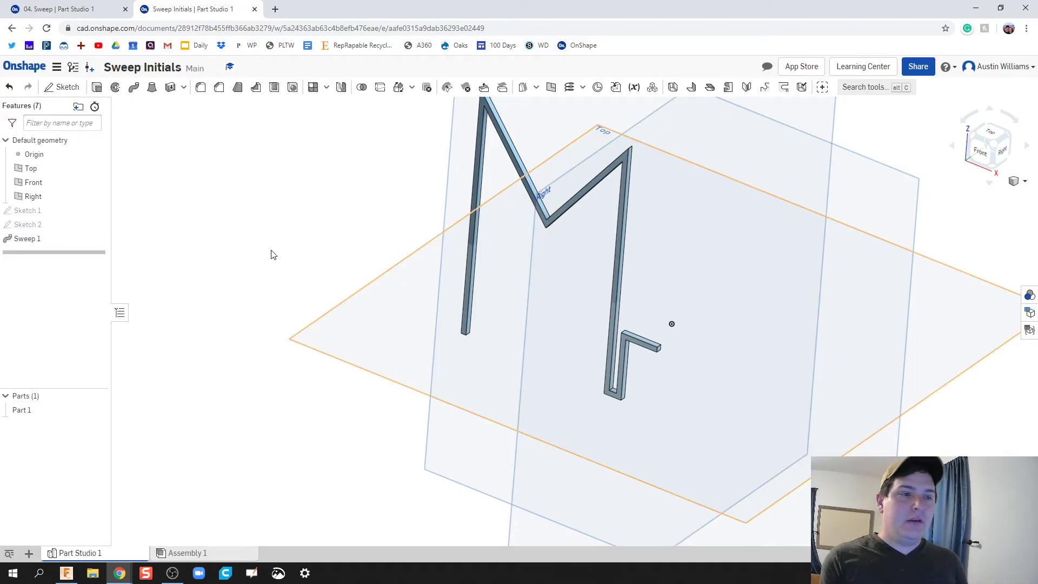
left_click(97, 211)
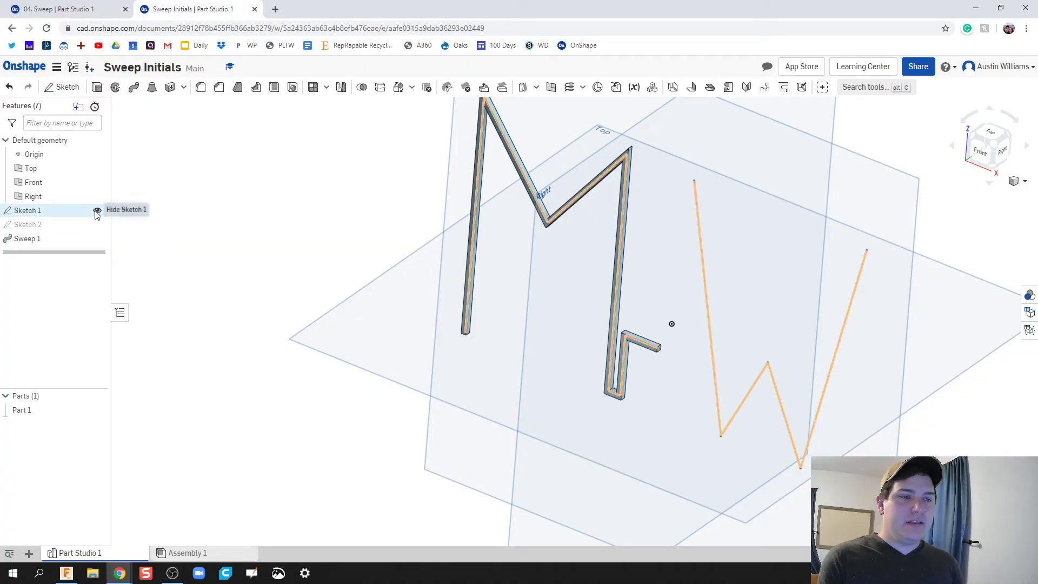
left_click(993, 143)
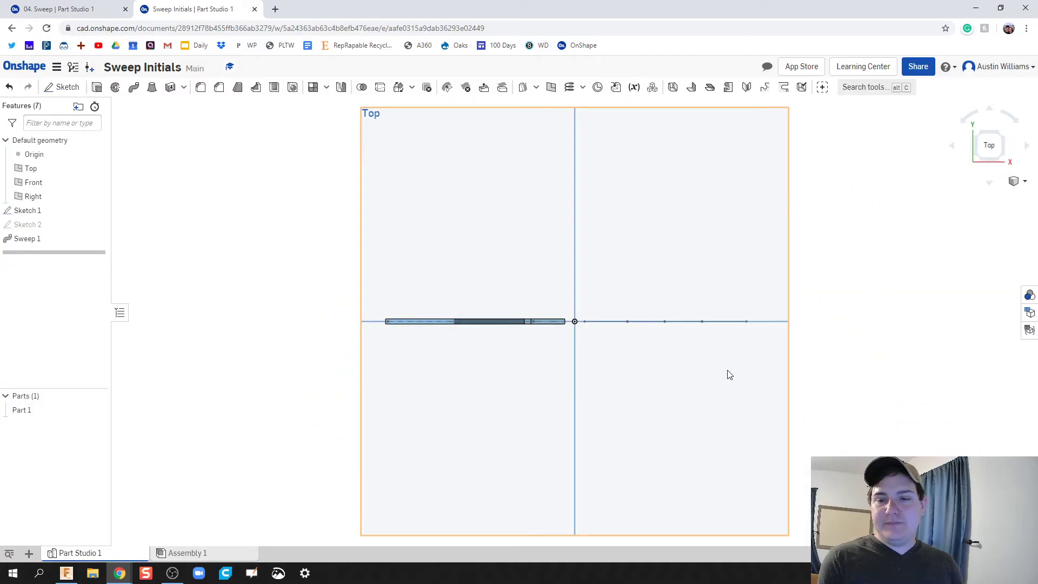
key("shift+1")
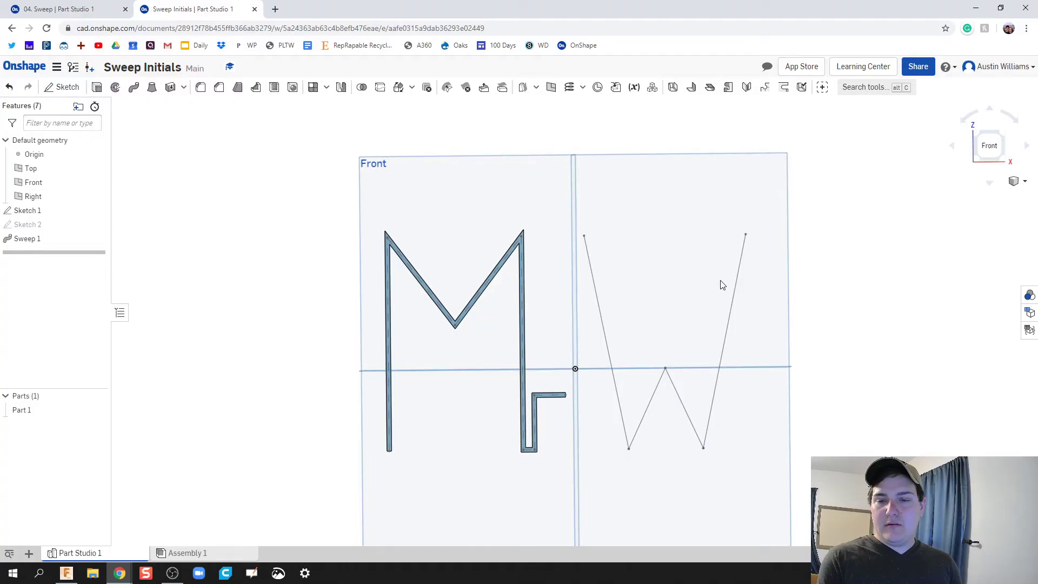
key("shift+5")
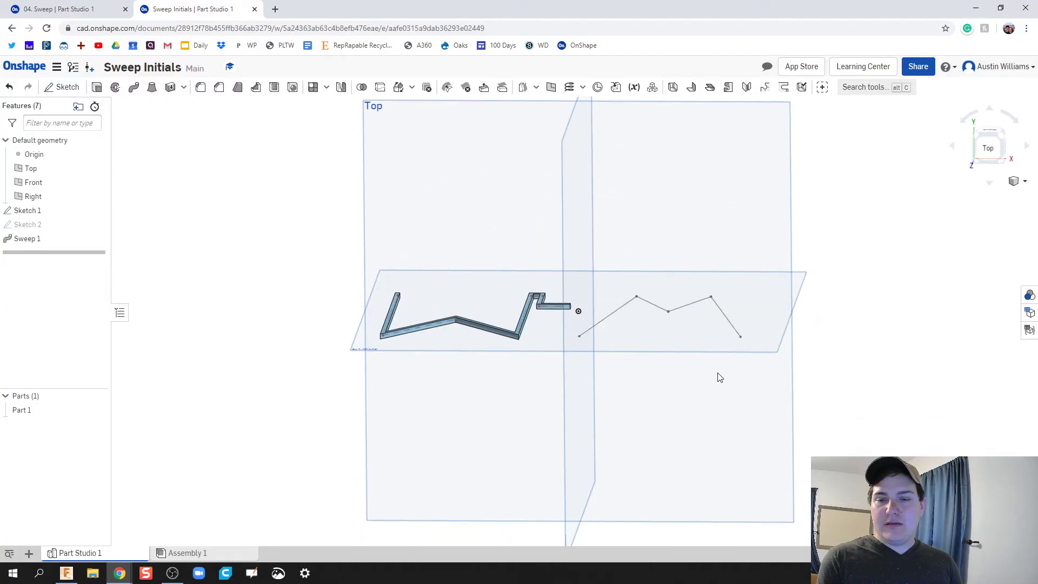
right_click_drag(720, 377, 704, 359)
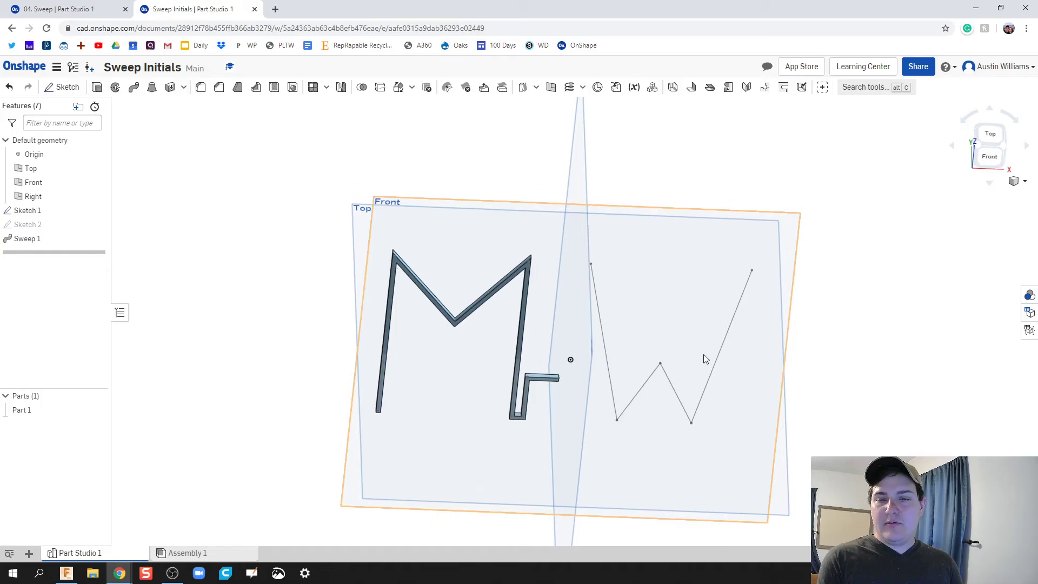
left_click(990, 134)
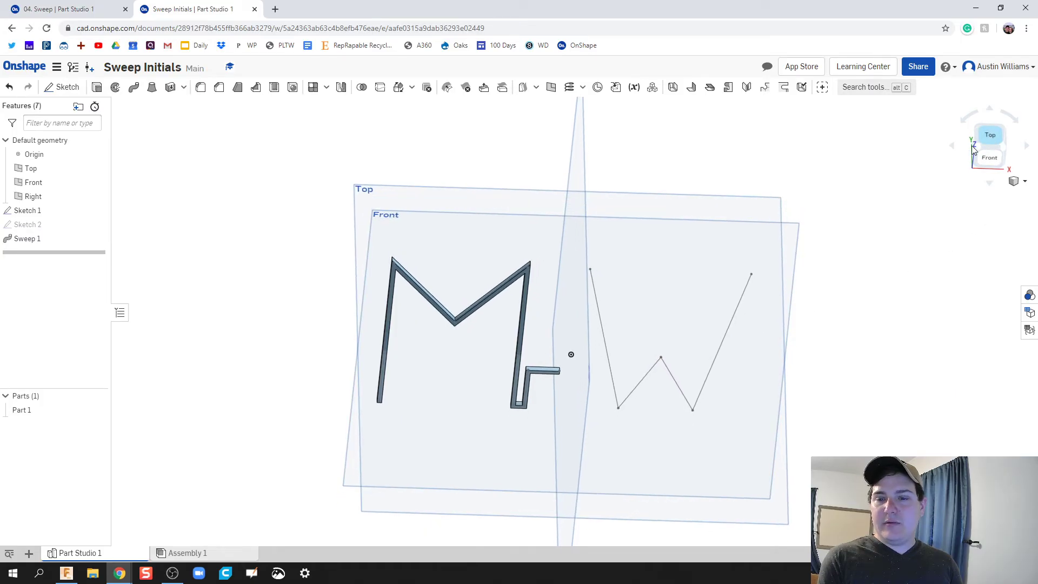
Create Sketch 3 on the Top plane with a Ø0.071 centre-point circle at the W path's start.
left_click(62, 87)
scroll(667, 324, "down", 4)
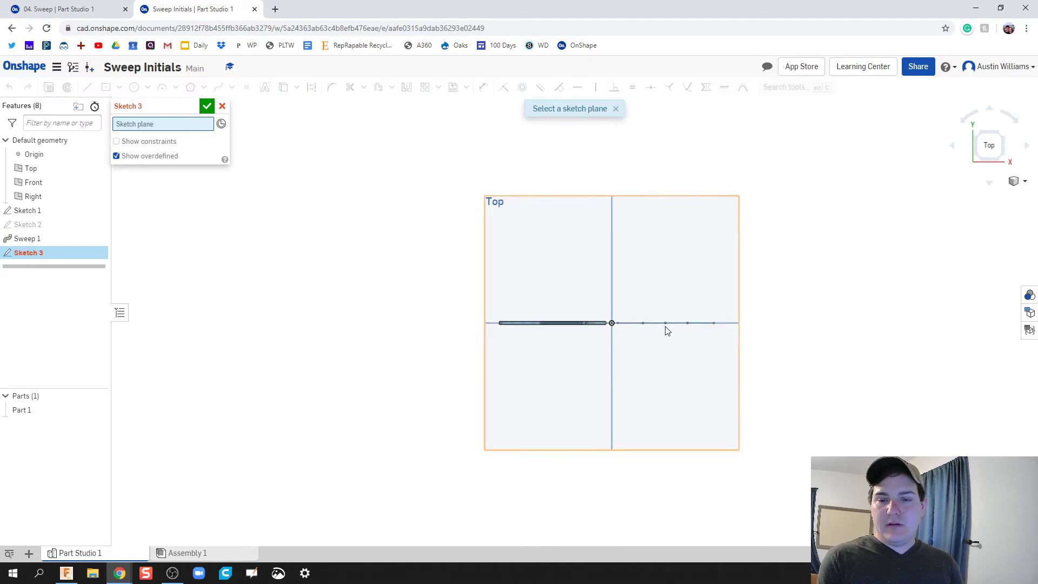
scroll(669, 329, "up", 5)
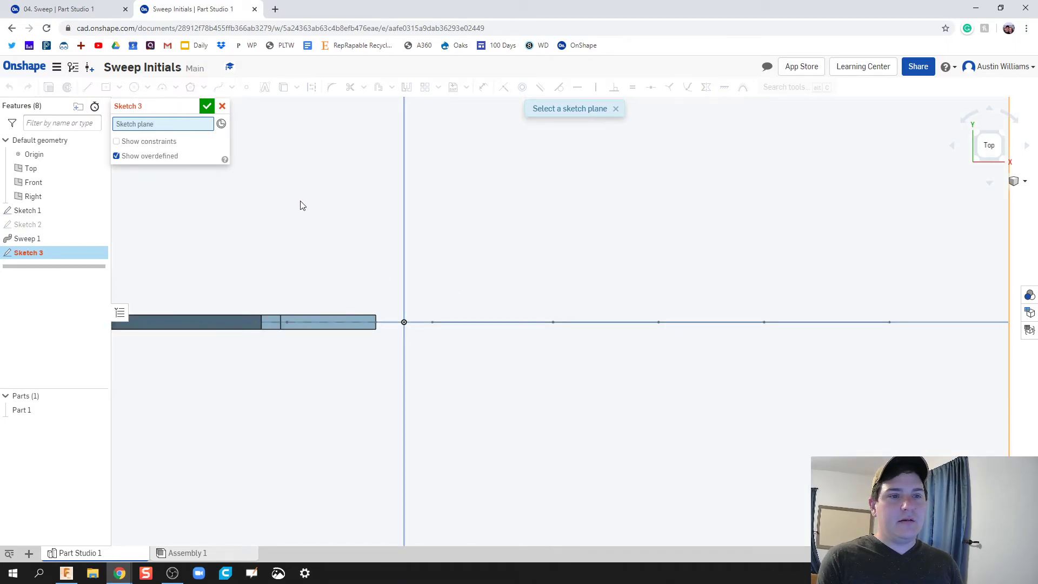
scroll(790, 304, "down", 3)
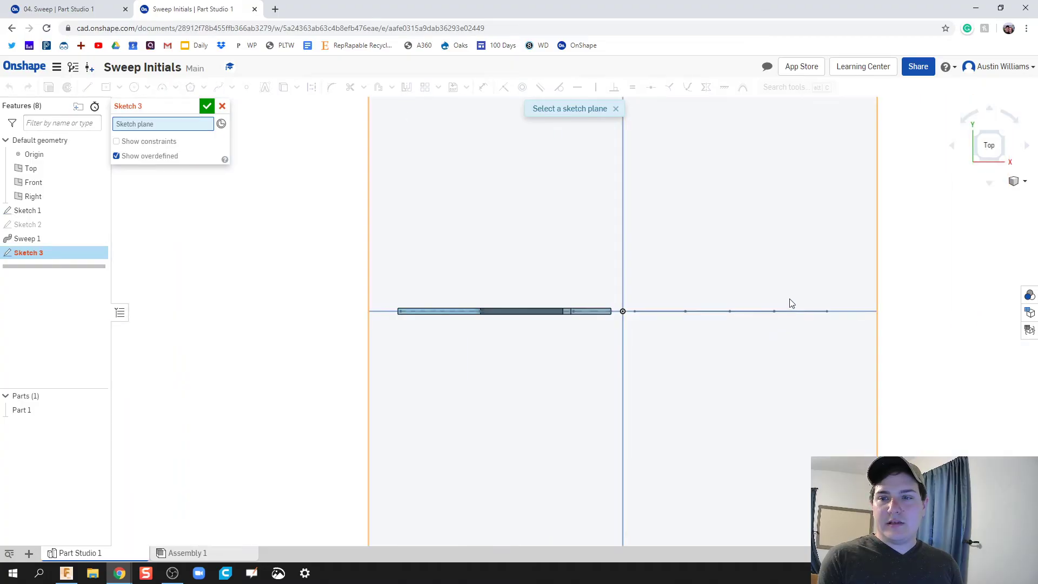
left_click(829, 210)
scroll(746, 324, "up", 3)
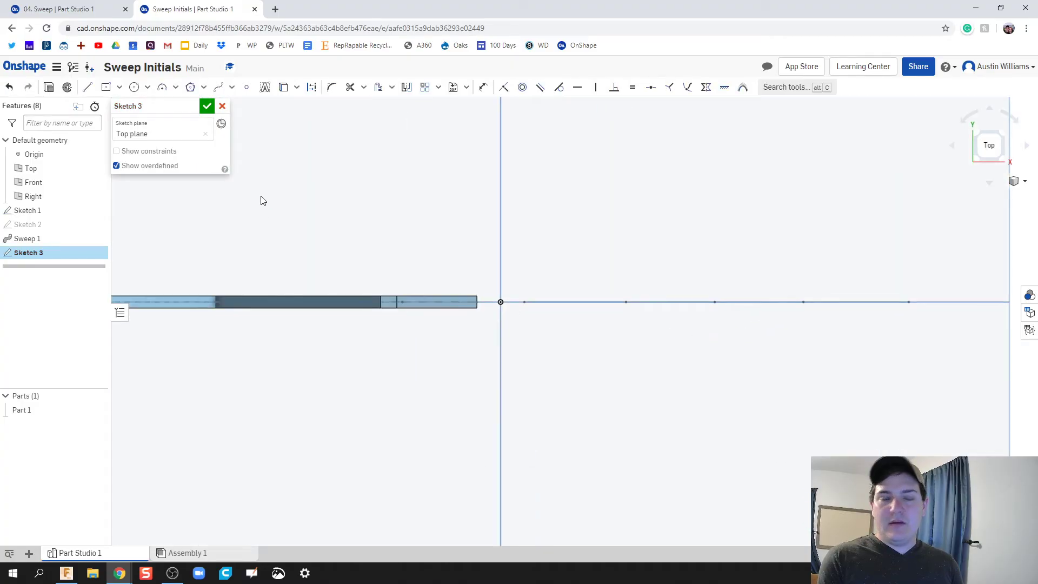
left_click(134, 88)
left_click(715, 302)
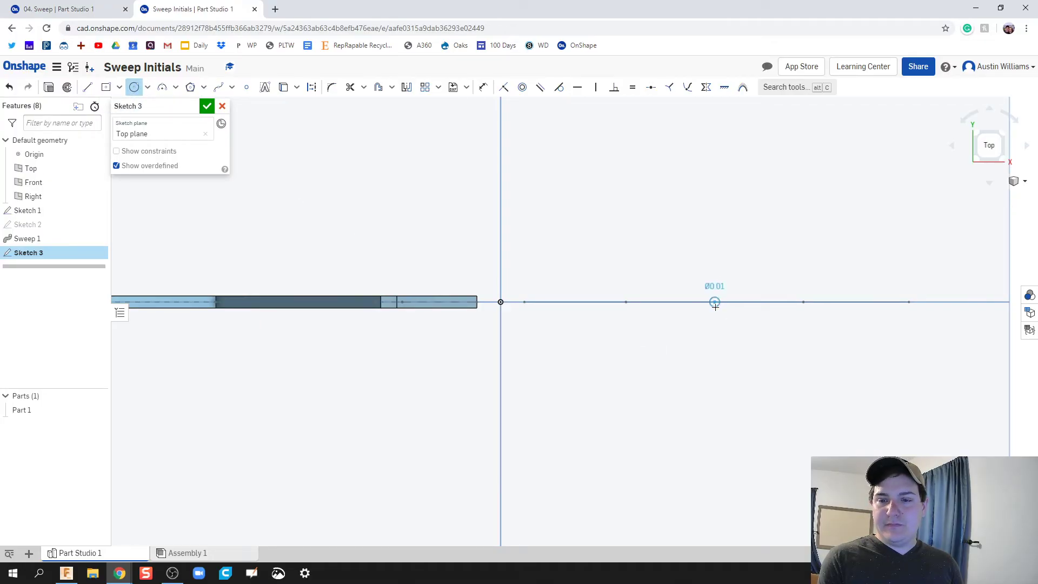
left_click(715, 307)
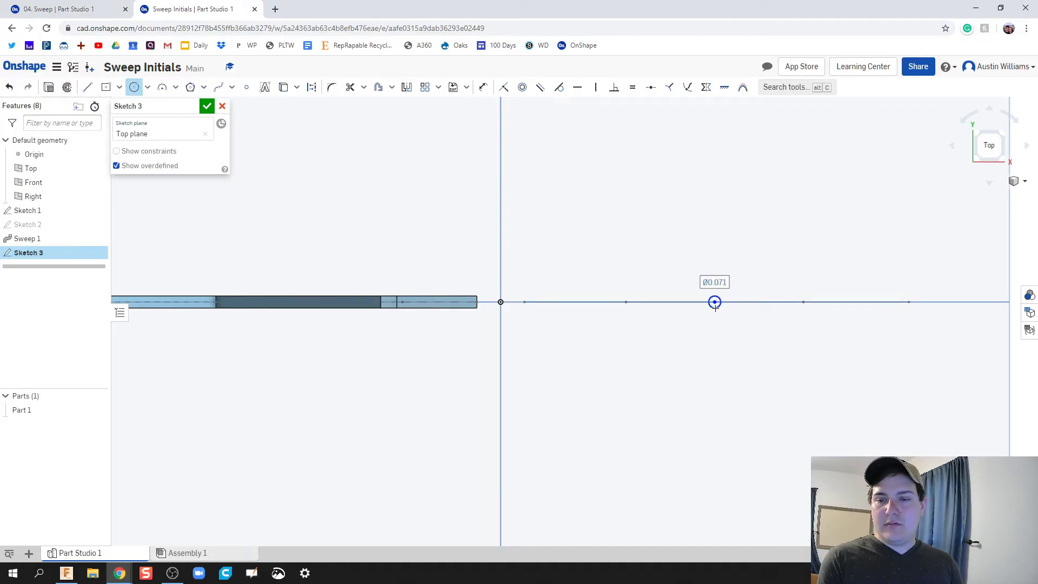
left_click(207, 107)
left_click(1002, 158)
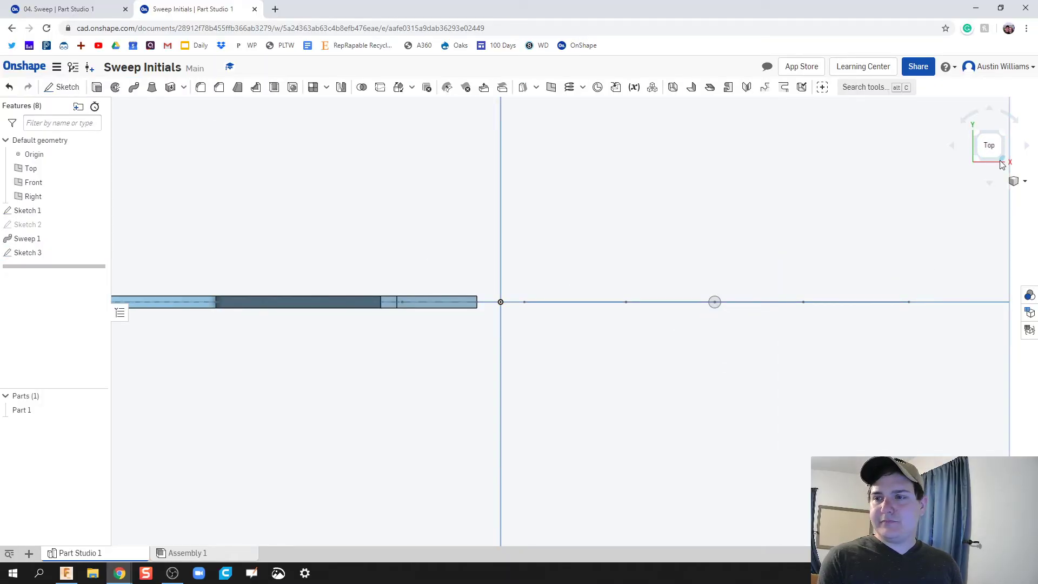
Start a new Sweep with Sketch 3's small circle as the profile.
scroll(611, 393, "up", 5)
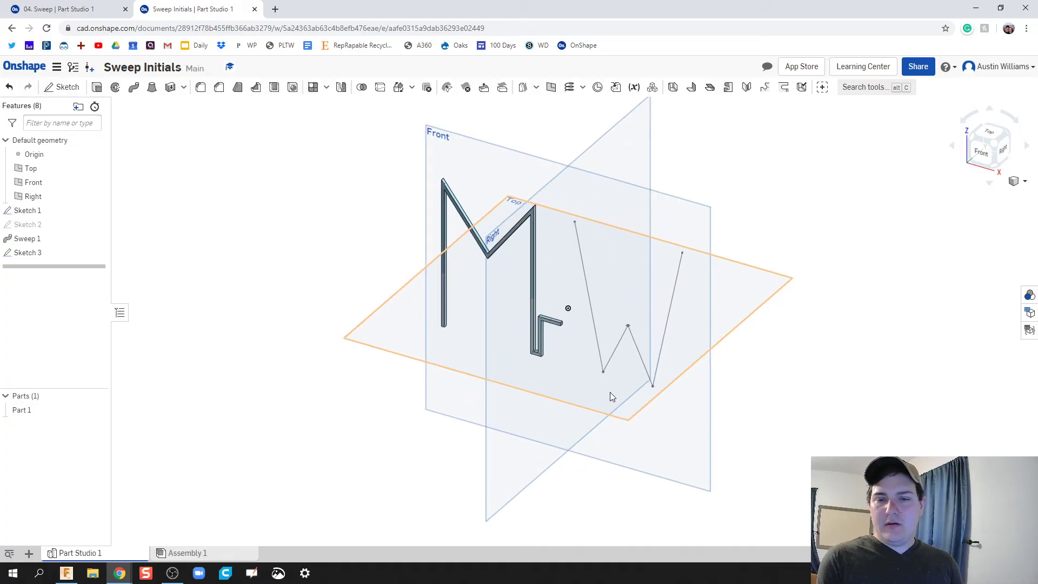
scroll(638, 283, "up", 2)
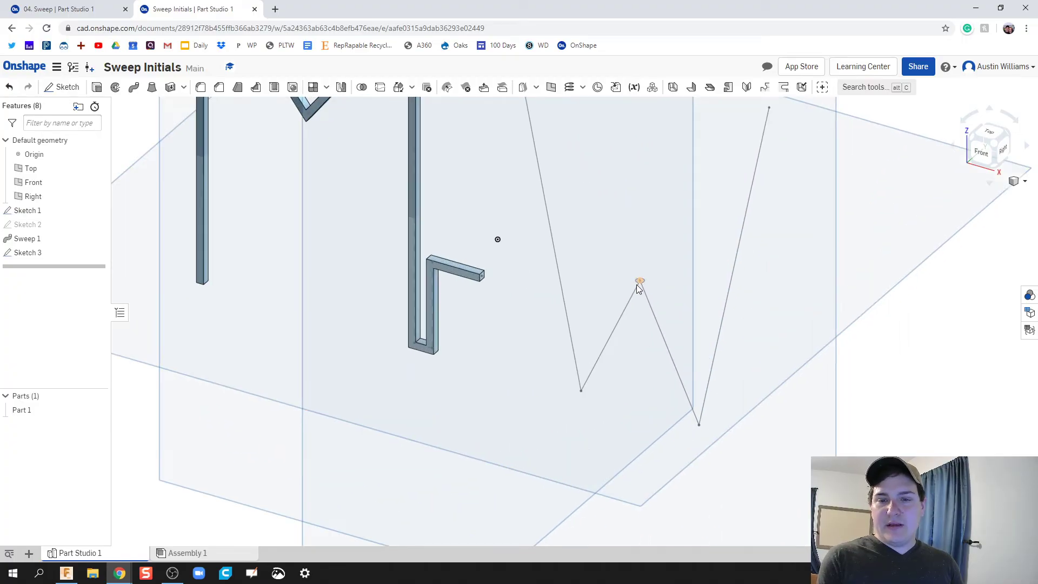
left_click(134, 88)
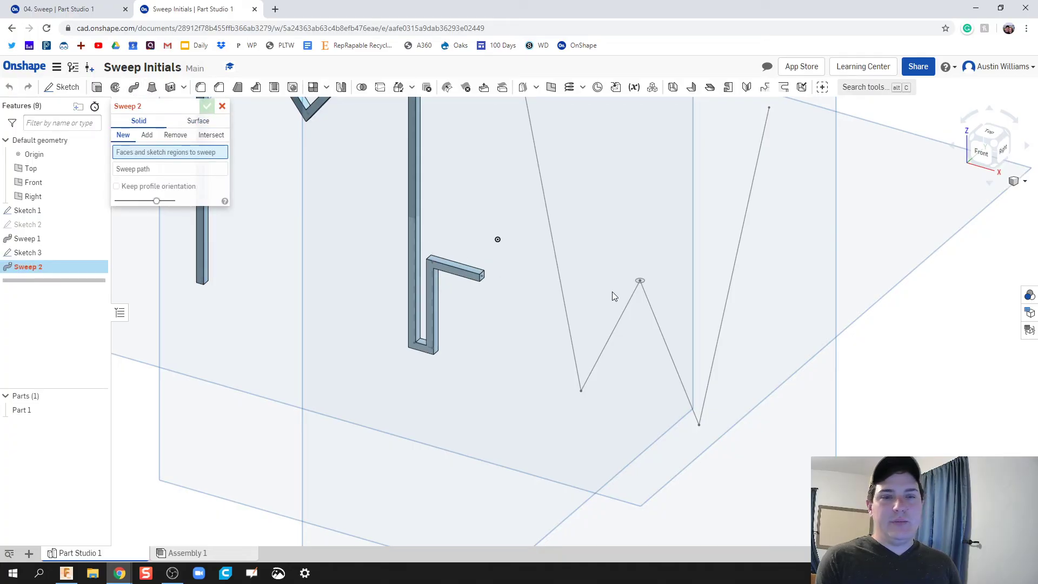
left_click(639, 282)
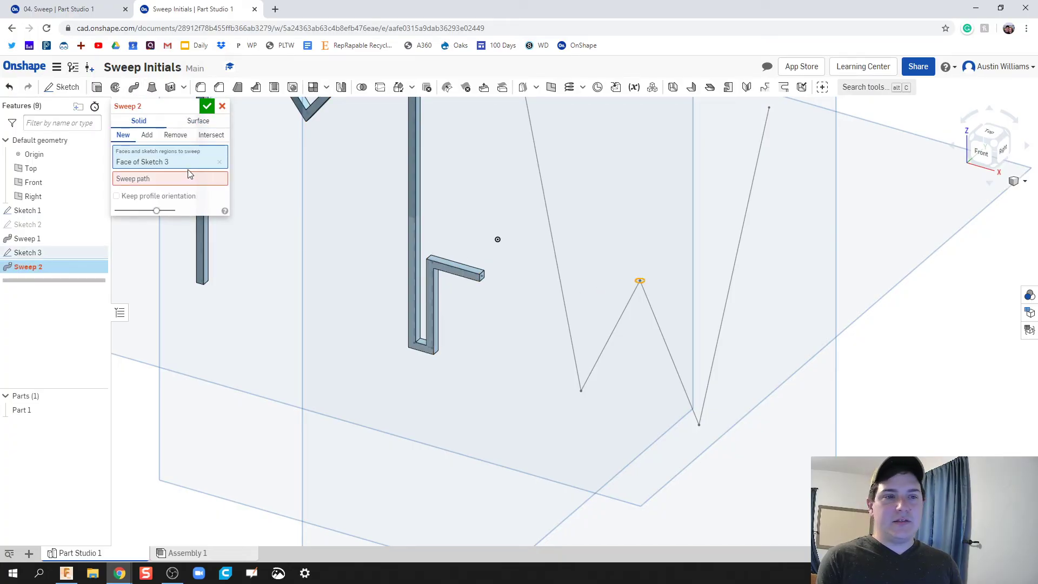
Add the W's four lines as the sweep path and inspect the preview.
left_click(621, 320)
left_click(653, 321)
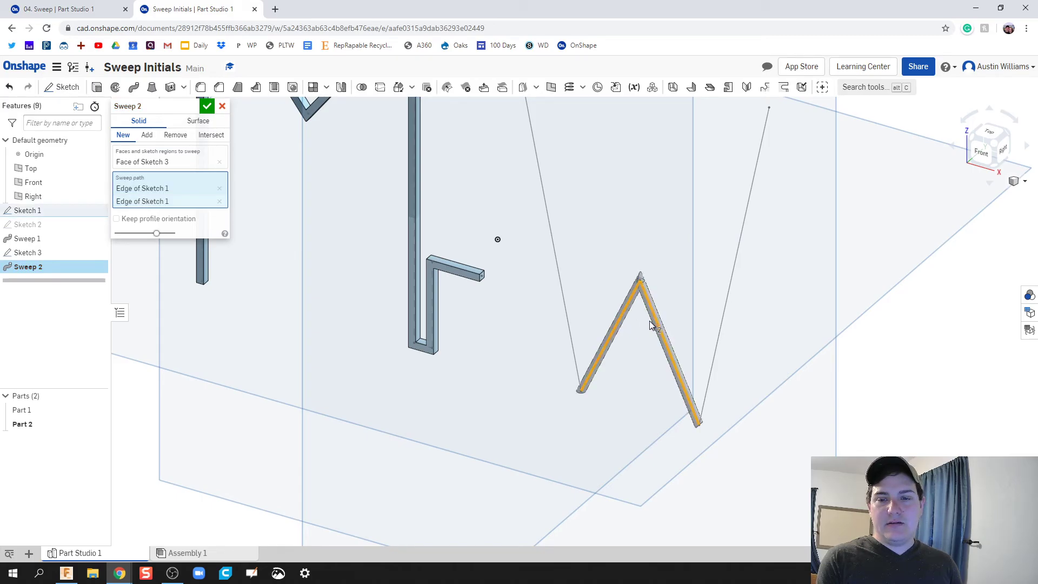
left_click(562, 277)
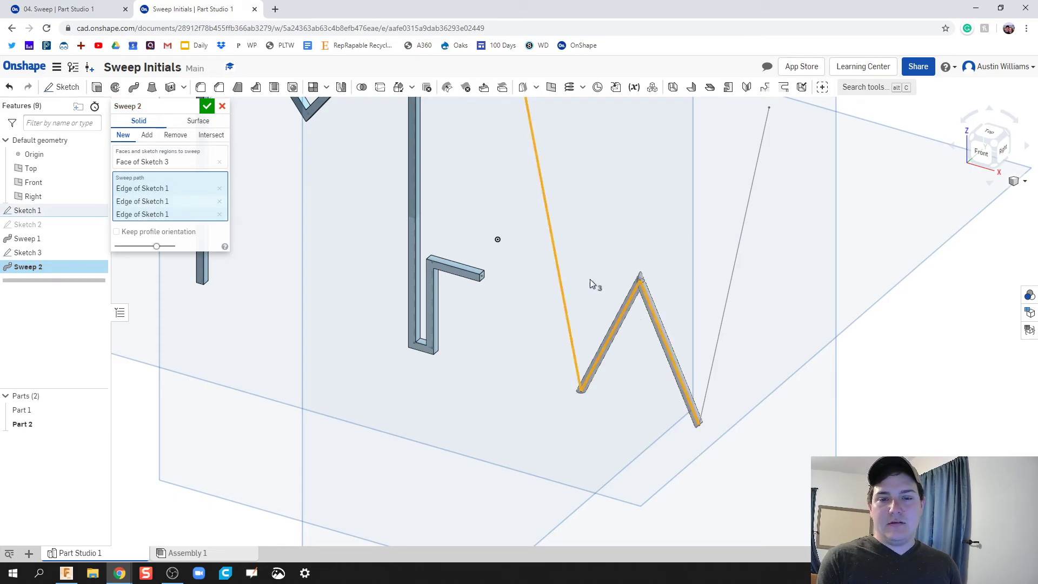
left_click(727, 291)
scroll(706, 301, "down", 5)
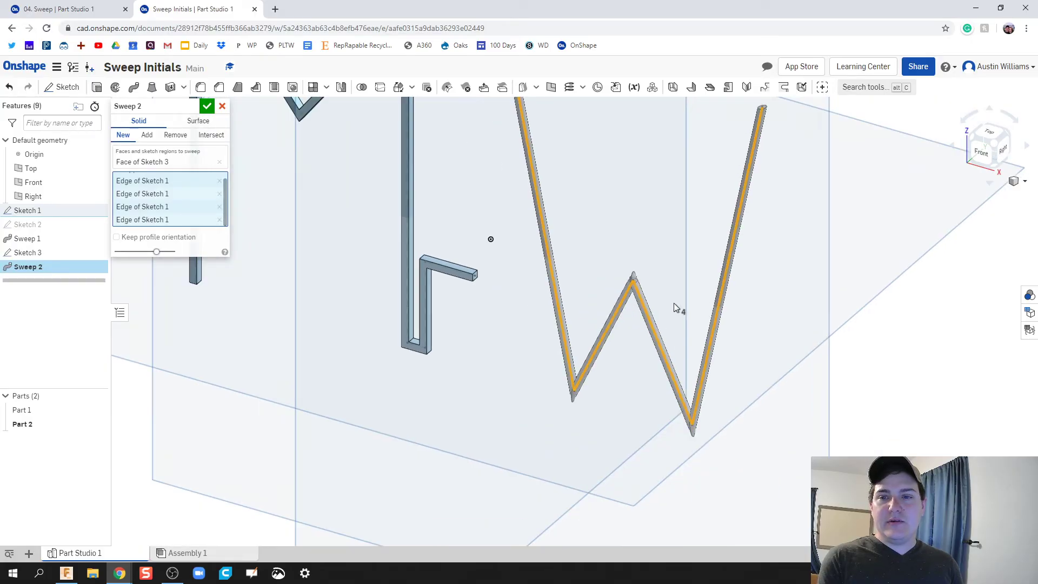
scroll(673, 298, "up", 2)
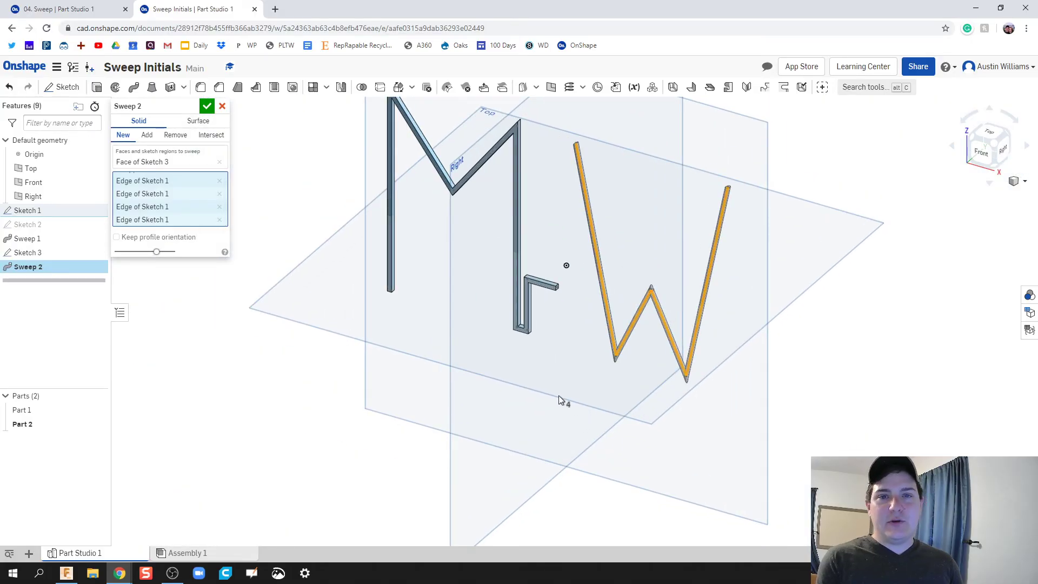
right_click_drag(560, 395, 565, 385)
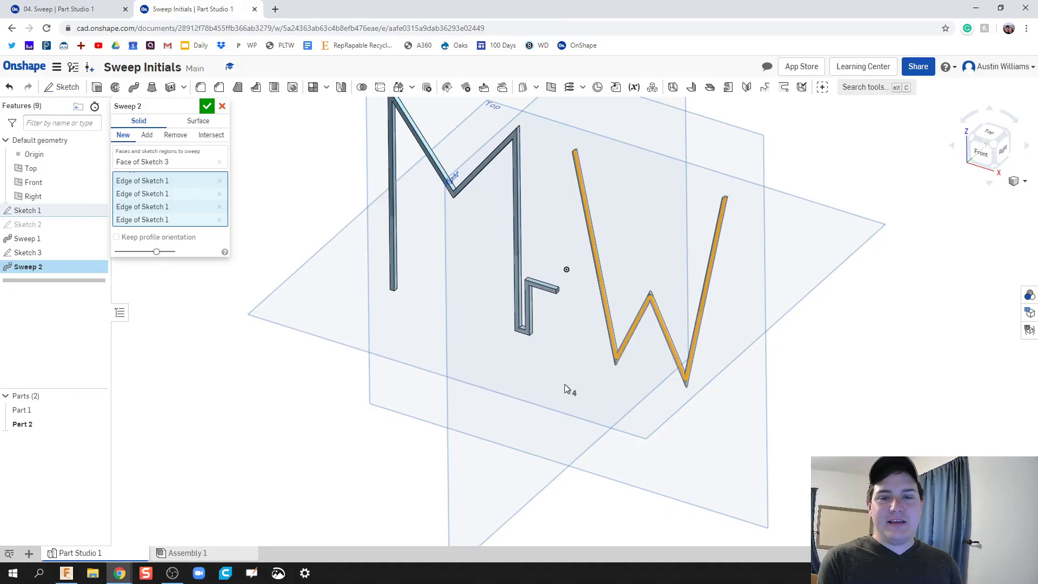
scroll(575, 432, "down", 1)
scroll(567, 424, "up", 3)
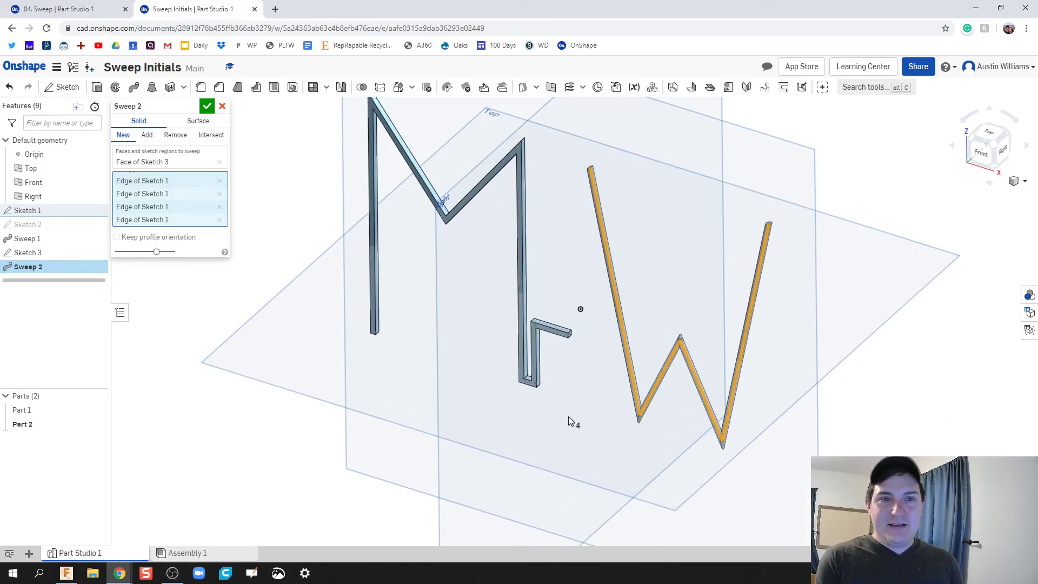
Compare with the finished example document, then return and accept Sweep 2.
left_click(89, 9)
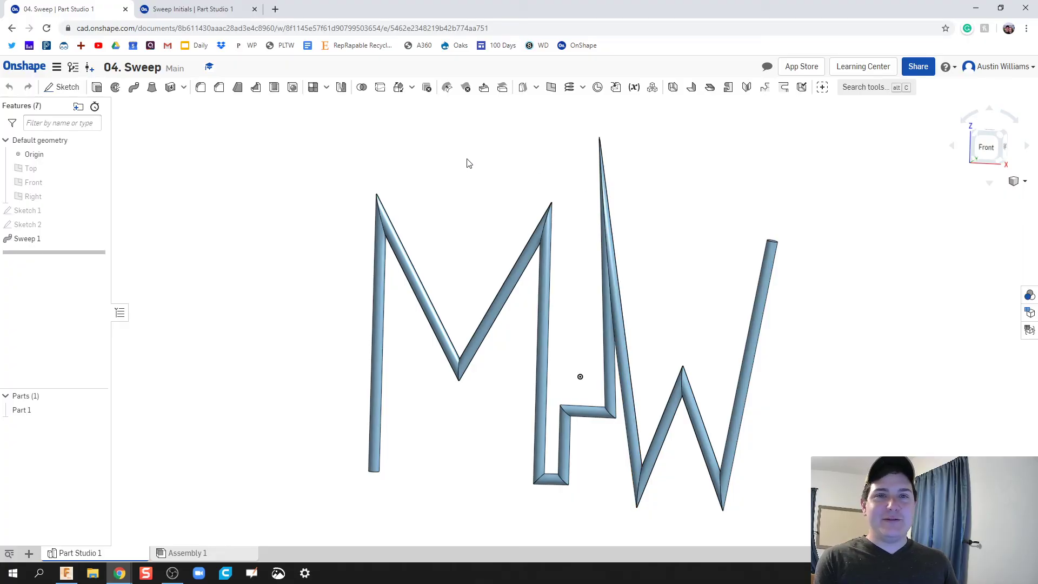
left_click(186, 9)
scroll(567, 381, "down", 5)
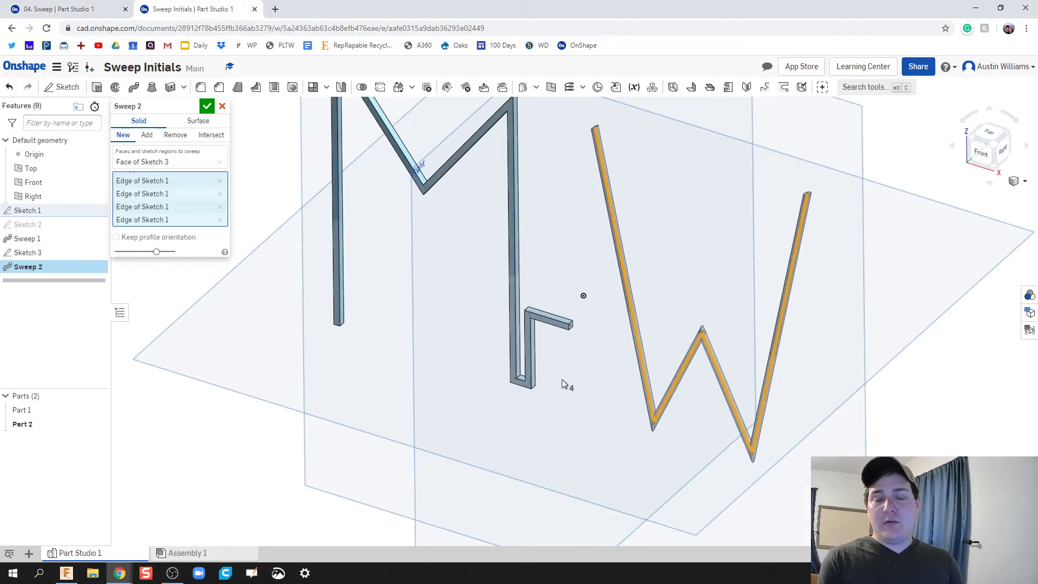
scroll(543, 405, "up", 2)
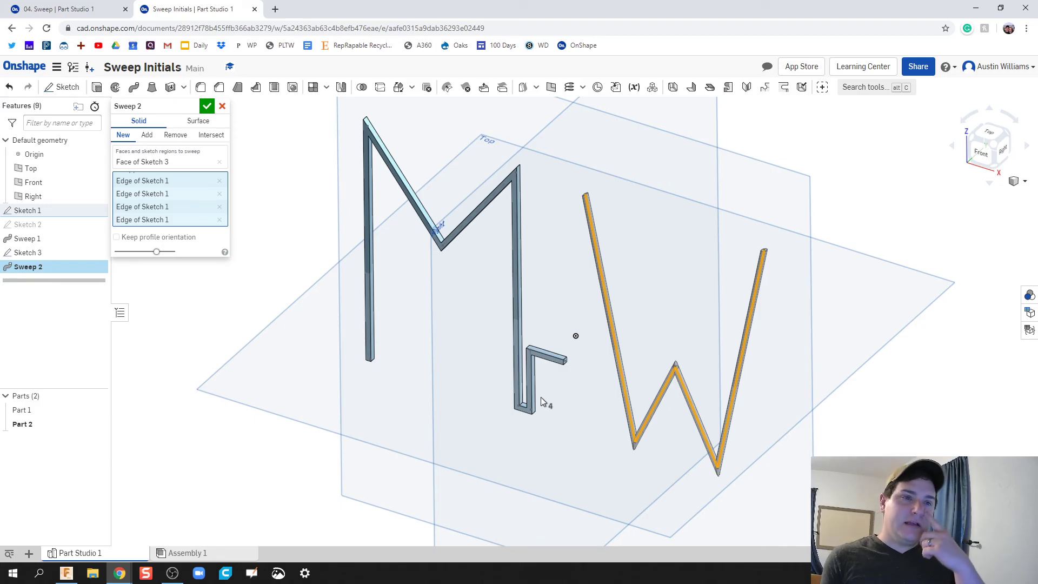
left_click(207, 106)
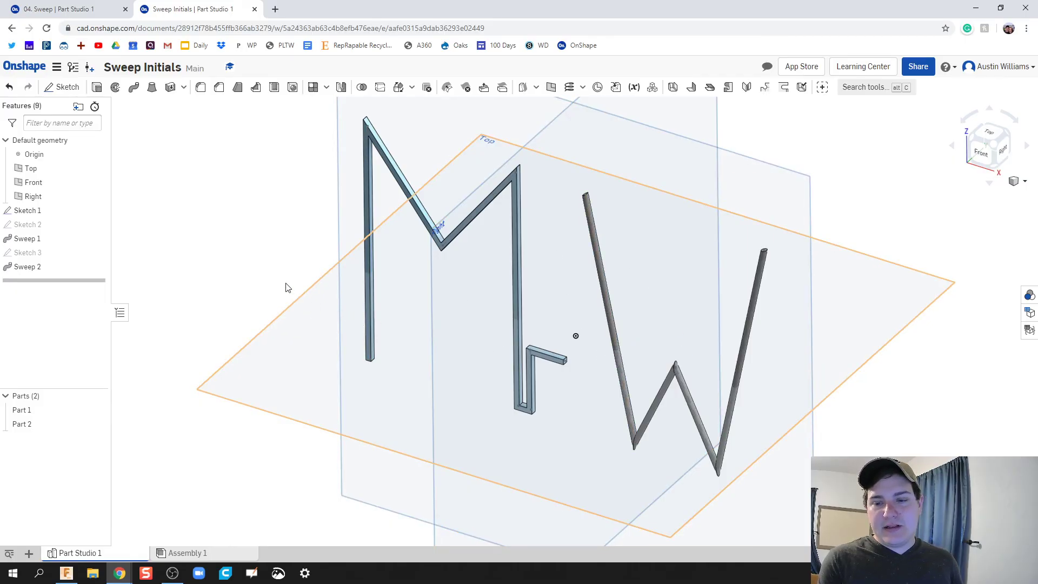
Hide the Top, Front and Right planes, then orbit to view the solid M, r and W from the front.
left_click(97, 168)
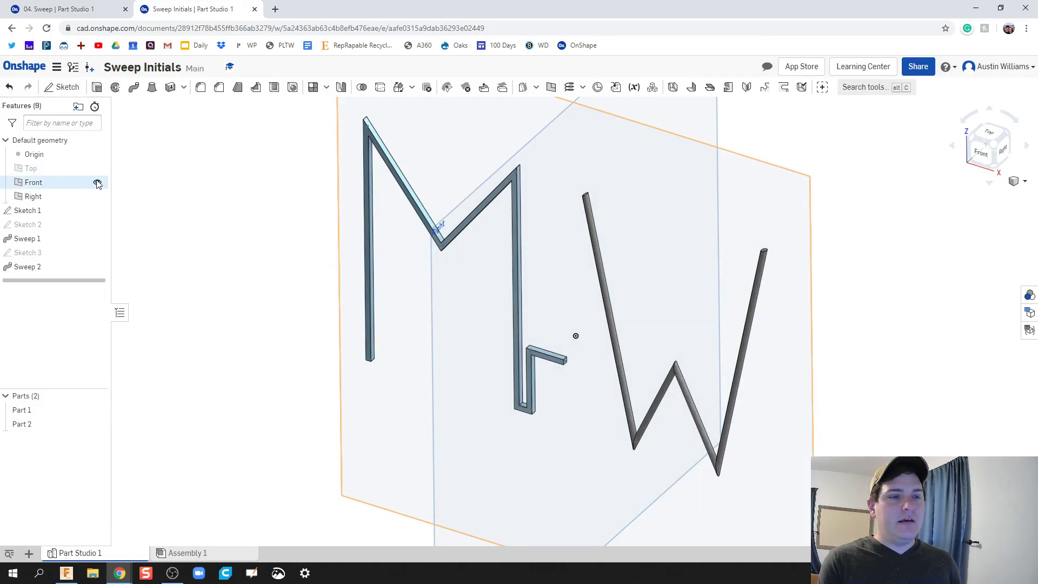
left_click(97, 182)
left_click(97, 196)
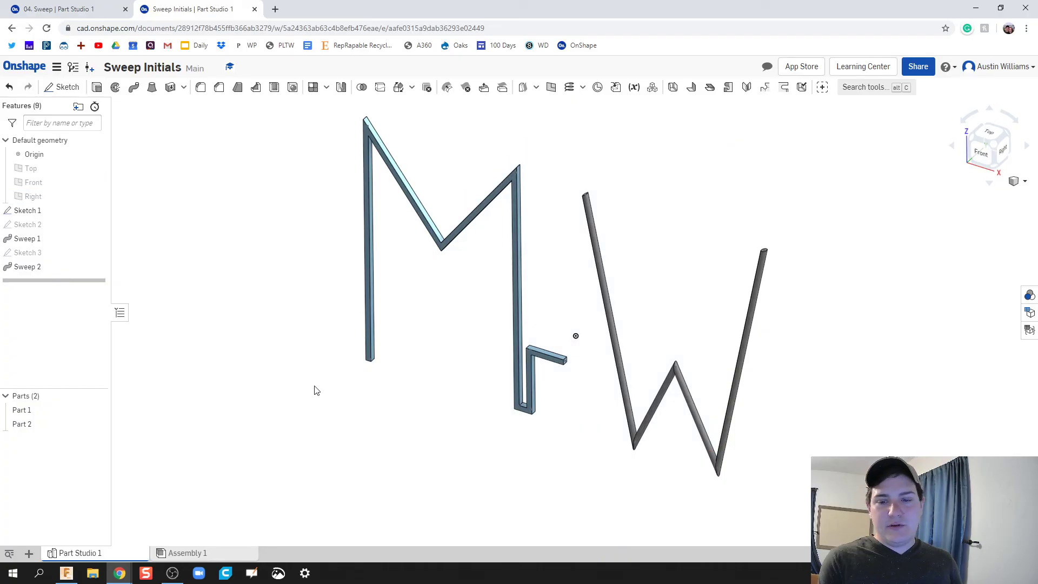
right_click_drag(316, 387, 346, 362)
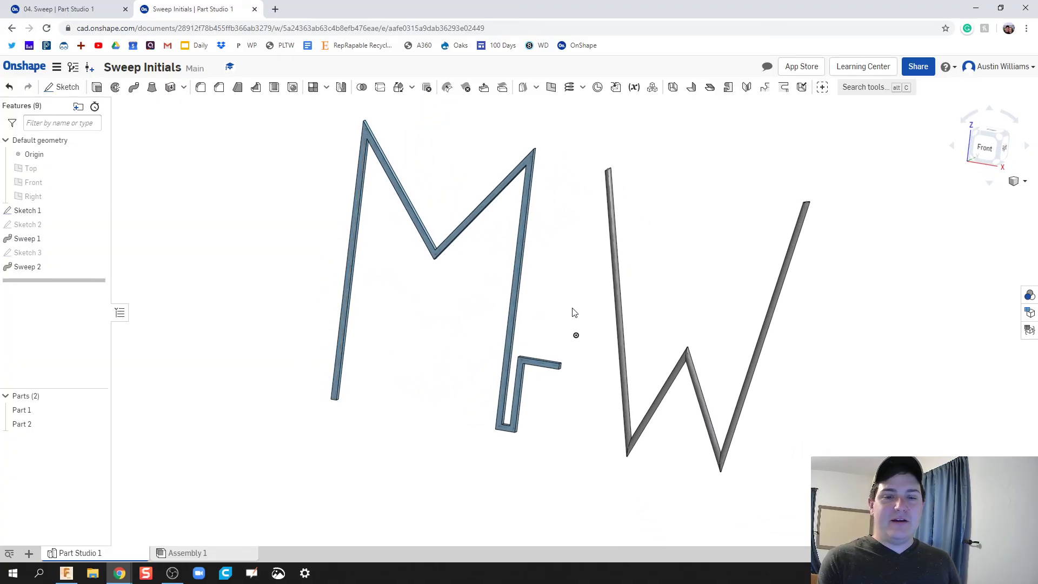
right_click_drag(572, 310, 548, 310)
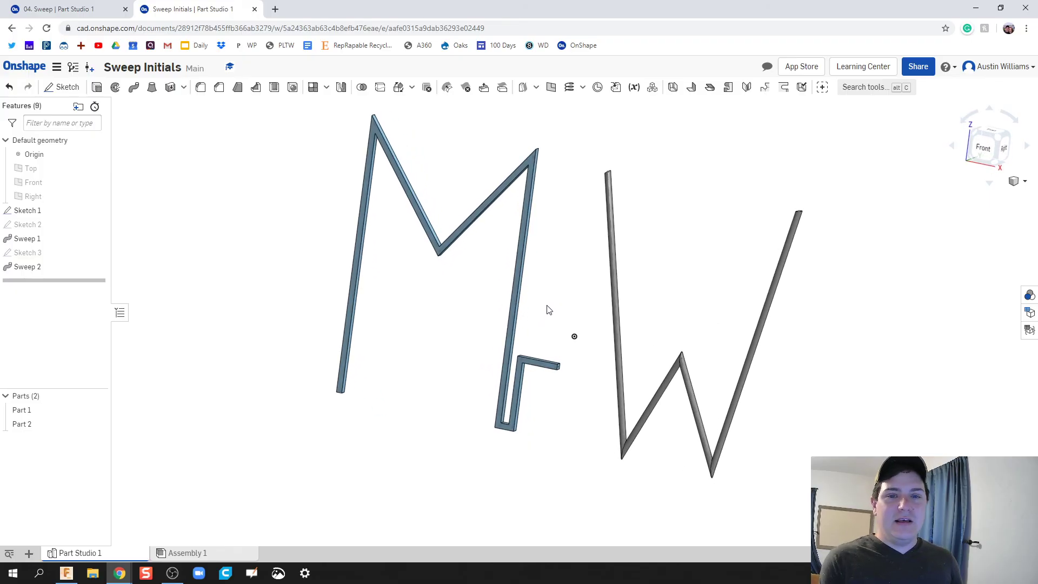